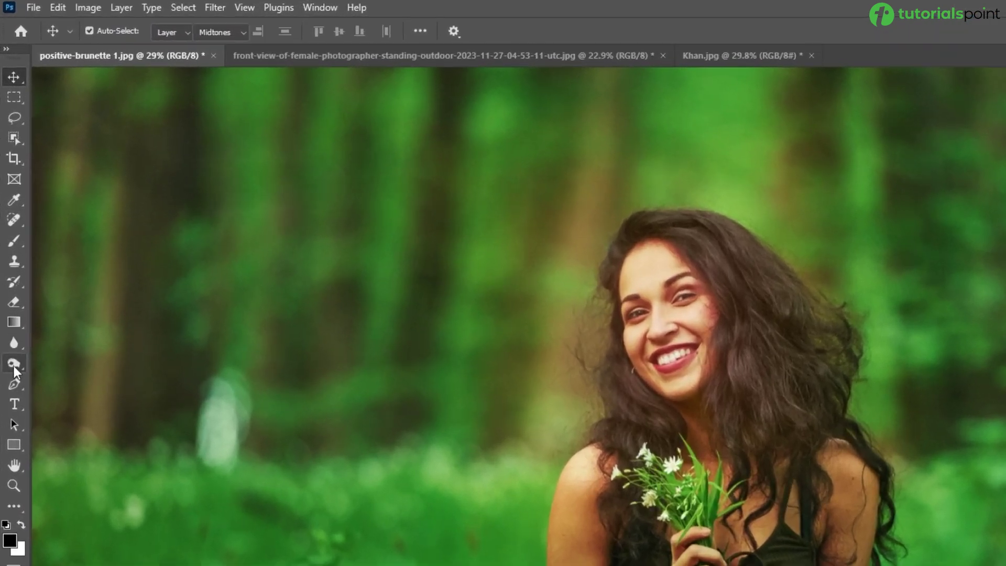
Look through the toning tool group and switch to the Dodge tool
click(9, 243)
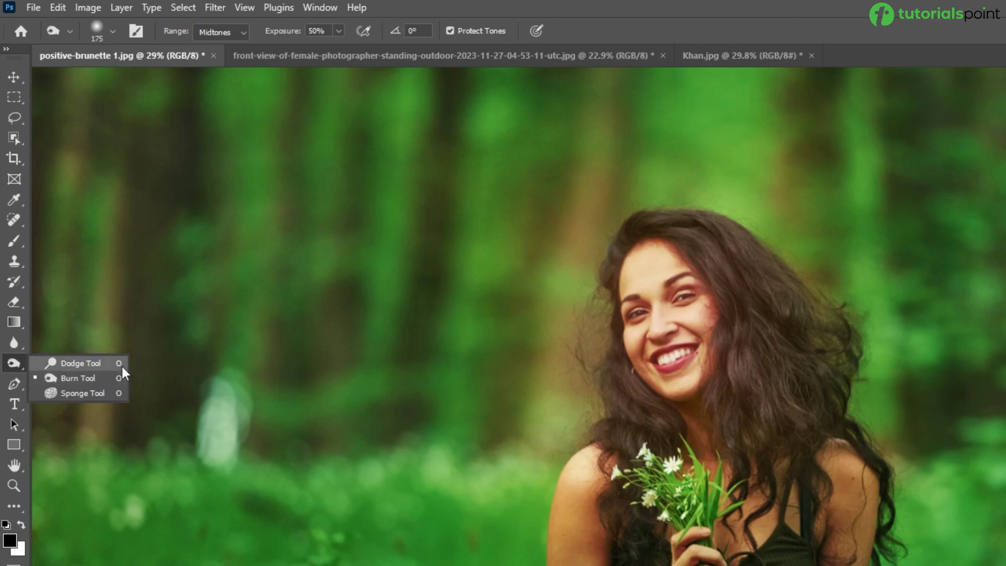
click(12, 74)
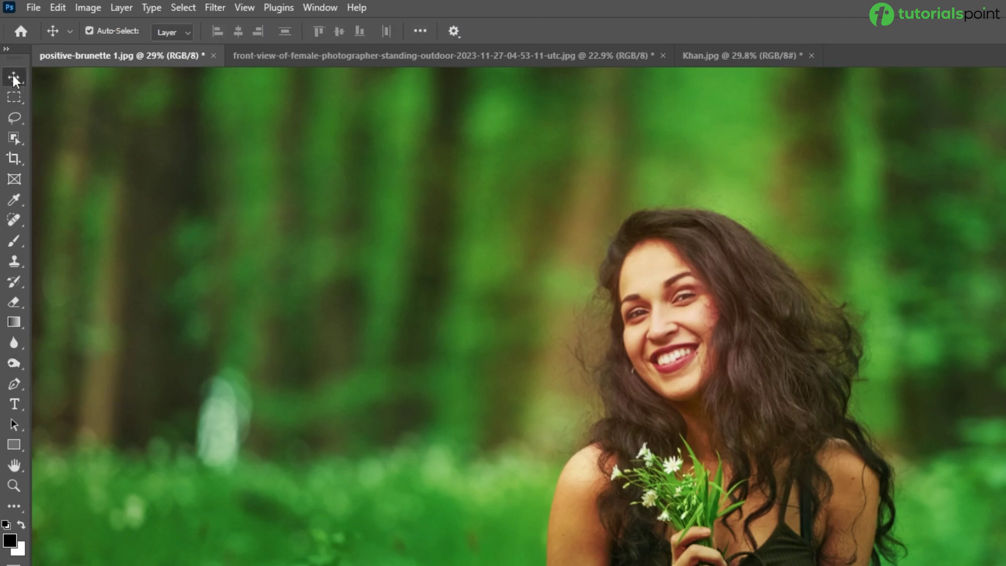
click(14, 362)
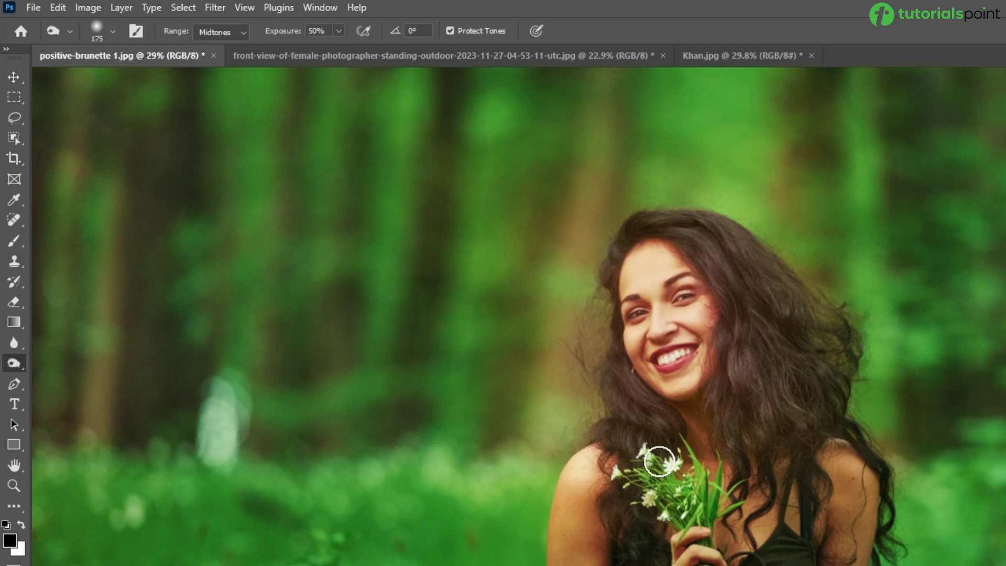
right_click(13, 366)
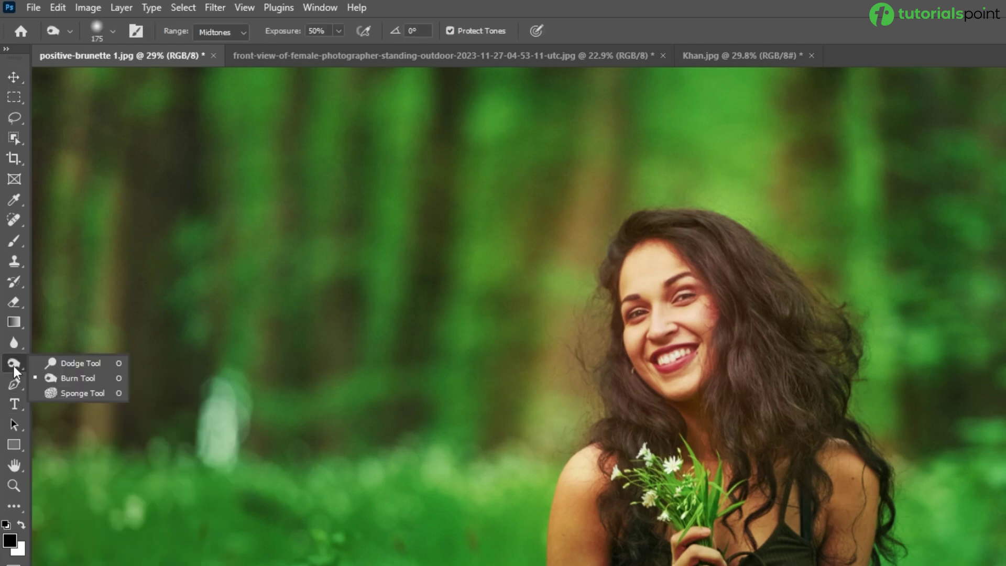
click(80, 364)
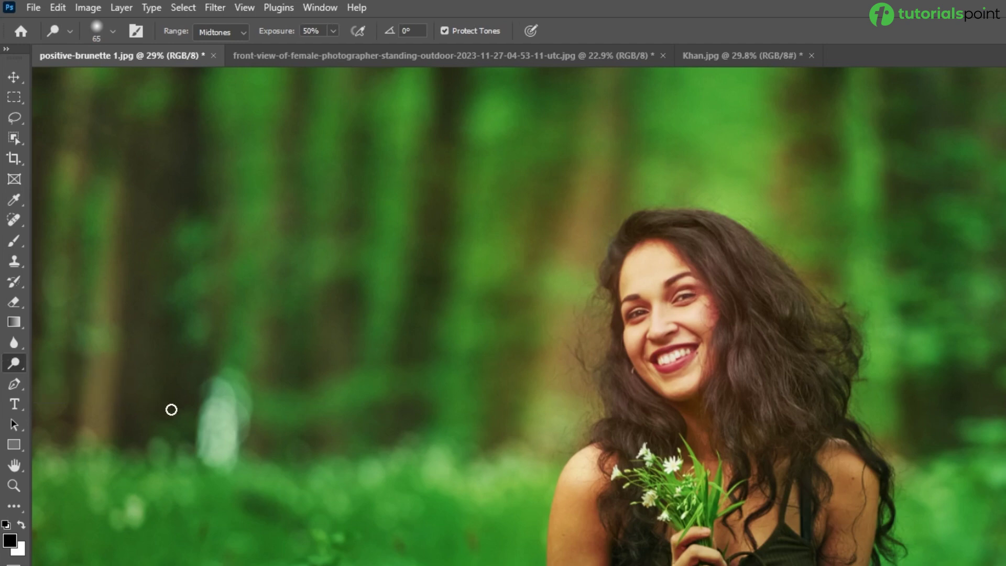
Cycle repeatedly through the Dodge, Burn and Sponge tools
key(shift+o)
key(shift+o)
key(shift+o)
key(shift+o)
key(shift+o)
key(shift+o)
key(shift+o)
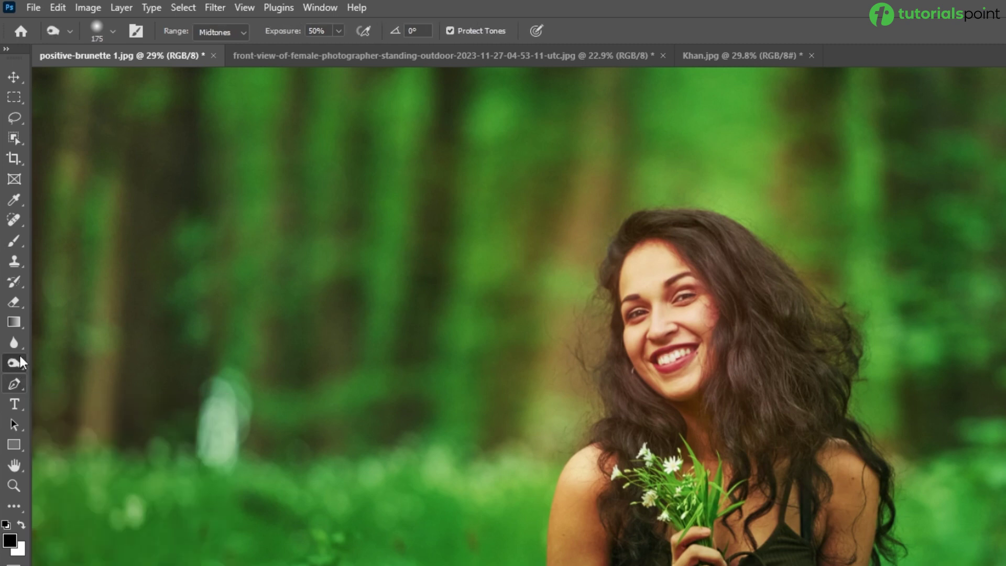
key(shift+o)
key(shift+o)
key(shift+o)
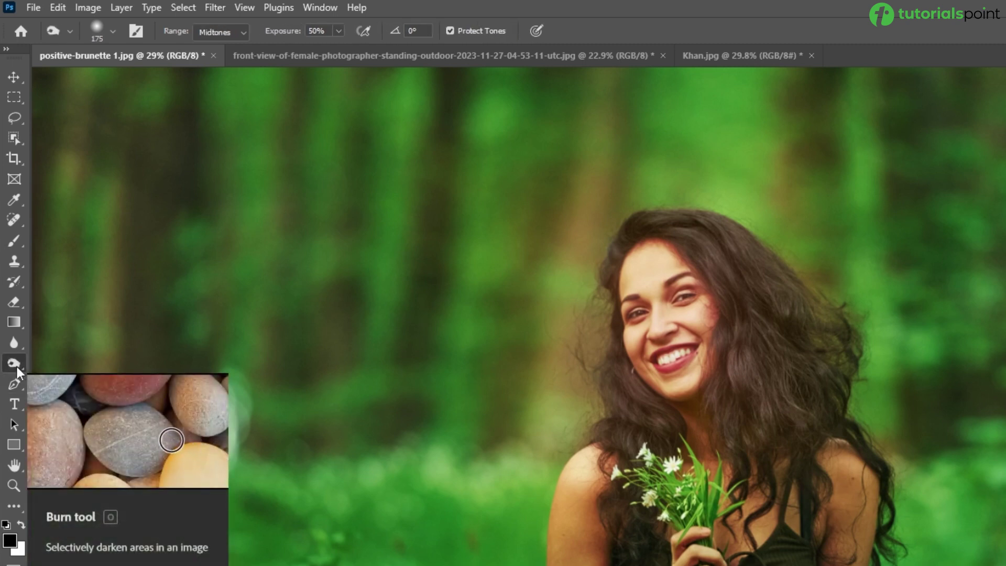
Choose the Burn tool and enlarge its brush to 250 px for the woman's hair
right_click(19, 359)
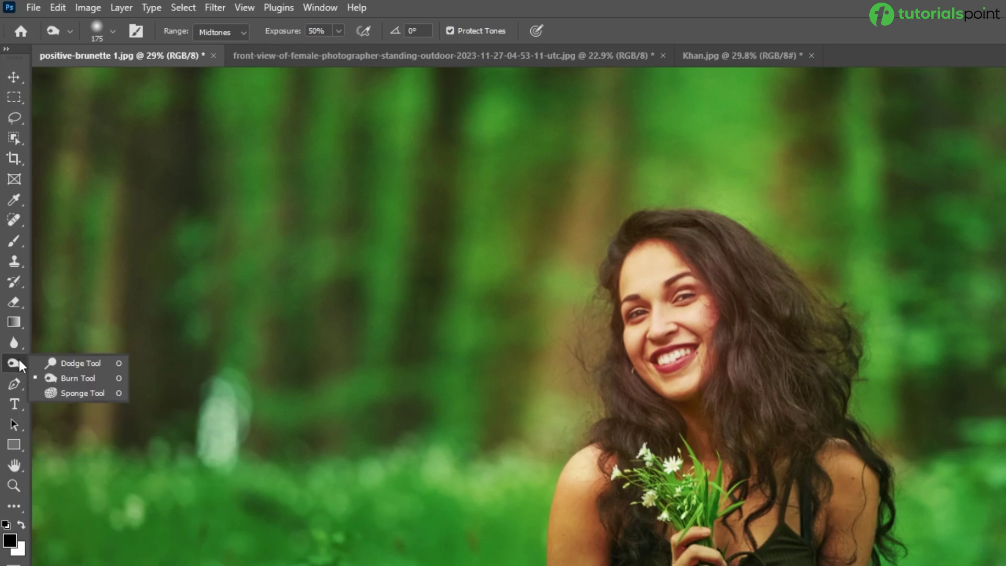
click(76, 381)
scroll(521, 416, up, 4)
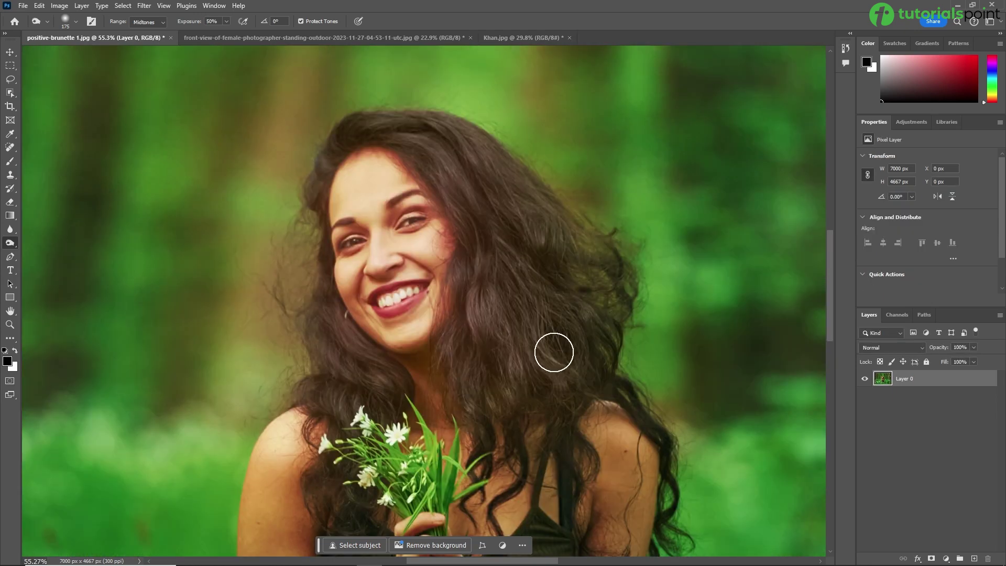
scroll(554, 352, down, 2)
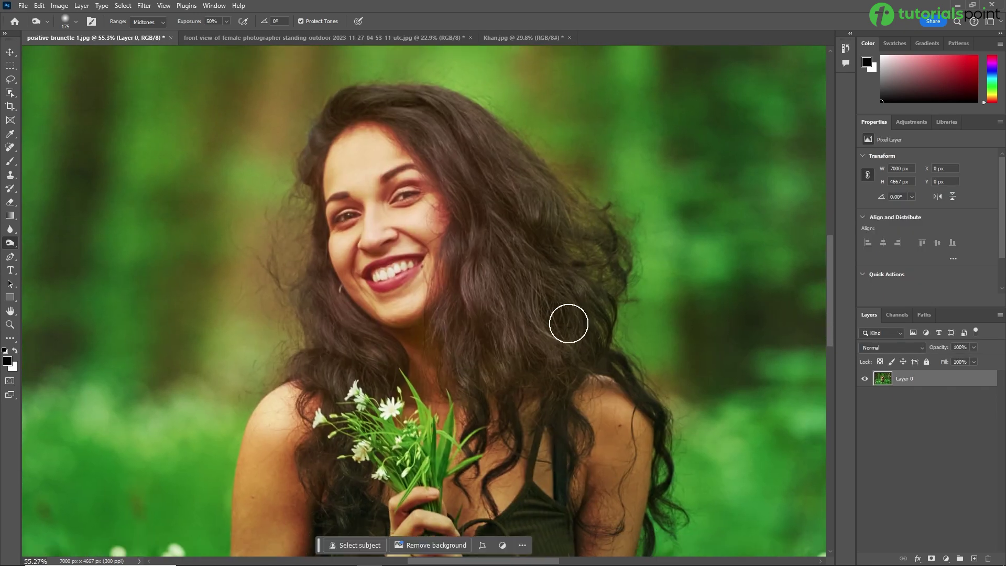
key(bracketright)
key(bracketright)
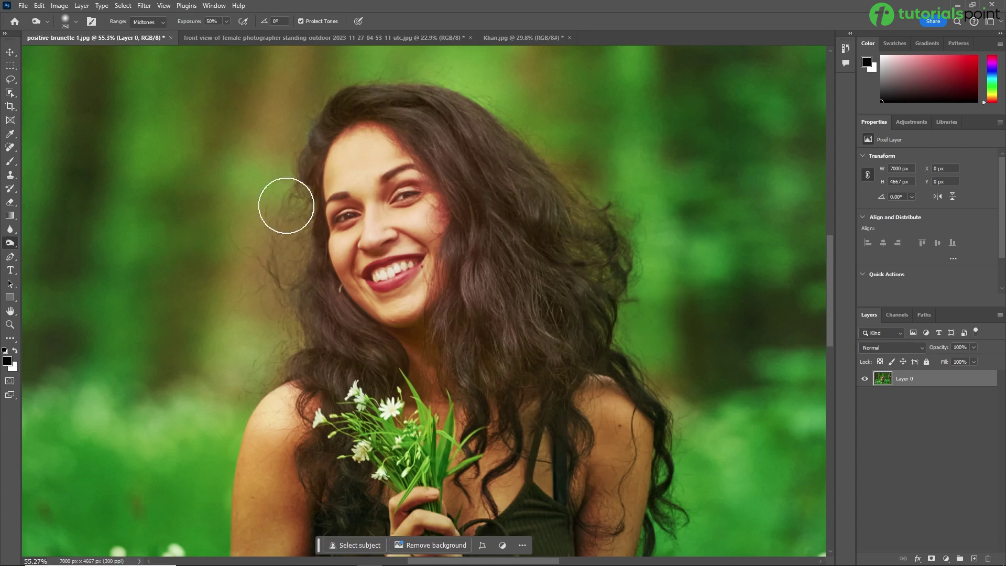
Try burning the woman's hair directly on Layer 0, and undo both strokes
mouse_move(456, 138)
mouse_down()
mouse_move(528, 298)
mouse_move(561, 269)
mouse_up()
drag(543, 193, 580, 241)
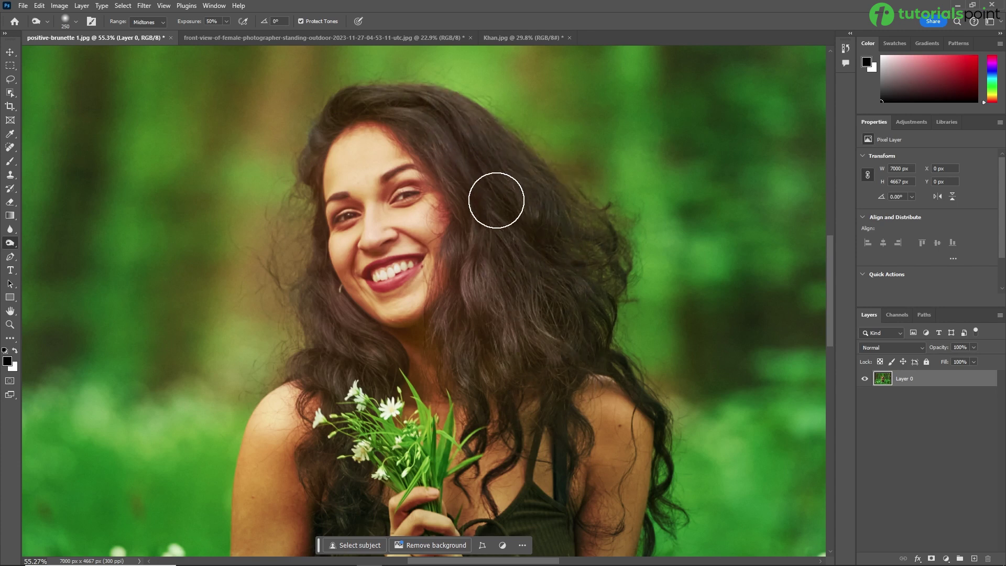
key(ctrl+z)
key(ctrl+z)
Duplicate Layer 0 and darken all of the woman's hair on the copy with Burn at Midtones and 50% exposure
key(ctrl+j)
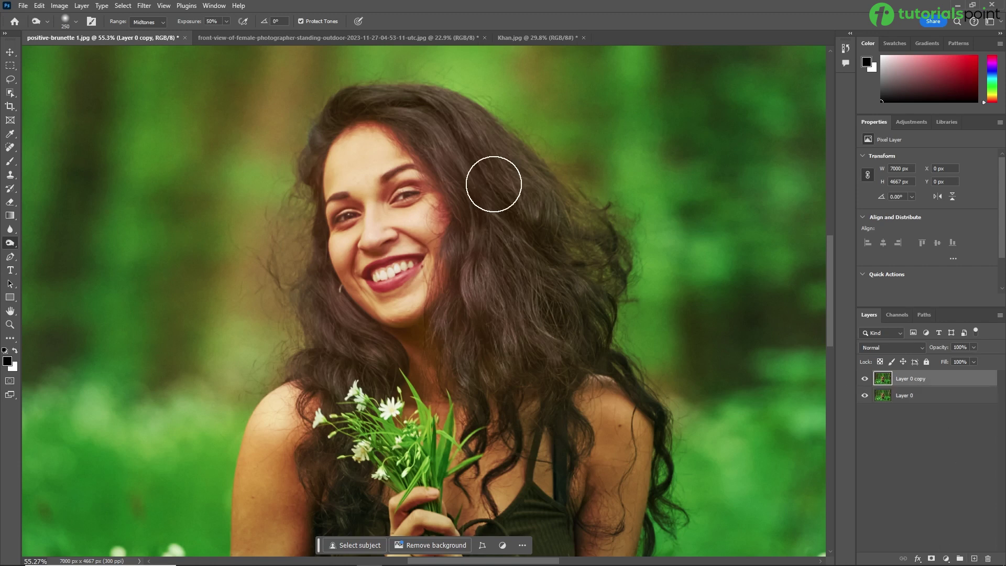
mouse_move(403, 107)
mouse_down()
mouse_move(438, 143)
mouse_move(492, 273)
mouse_move(475, 165)
mouse_move(460, 353)
mouse_move(530, 212)
mouse_move(489, 131)
mouse_move(572, 293)
mouse_move(540, 283)
mouse_move(525, 187)
mouse_move(596, 274)
mouse_move(593, 241)
mouse_move(550, 365)
mouse_move(524, 270)
mouse_move(483, 431)
mouse_move(493, 293)
mouse_move(456, 386)
mouse_move(339, 336)
mouse_move(334, 319)
mouse_move(335, 364)
mouse_move(341, 320)
mouse_move(354, 339)
mouse_move(344, 482)
mouse_move(308, 244)
mouse_move(309, 159)
mouse_move(319, 123)
mouse_move(400, 81)
mouse_move(356, 97)
mouse_move(501, 164)
mouse_move(433, 103)
mouse_move(516, 176)
mouse_move(476, 162)
mouse_move(564, 239)
mouse_move(562, 218)
mouse_move(587, 302)
mouse_move(572, 327)
mouse_move(496, 337)
mouse_move(513, 377)
mouse_up()
drag(510, 321, 522, 187)
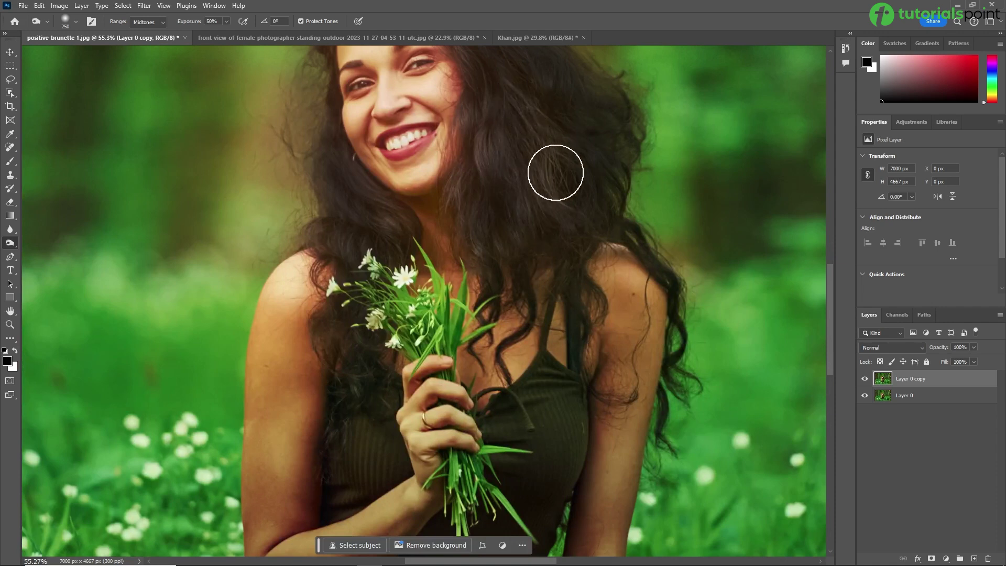
drag(567, 100, 549, 283)
mouse_move(510, 413)
mouse_down()
mouse_move(557, 389)
mouse_move(556, 432)
mouse_move(476, 387)
mouse_move(455, 398)
mouse_move(488, 410)
mouse_move(454, 359)
mouse_move(498, 455)
mouse_up()
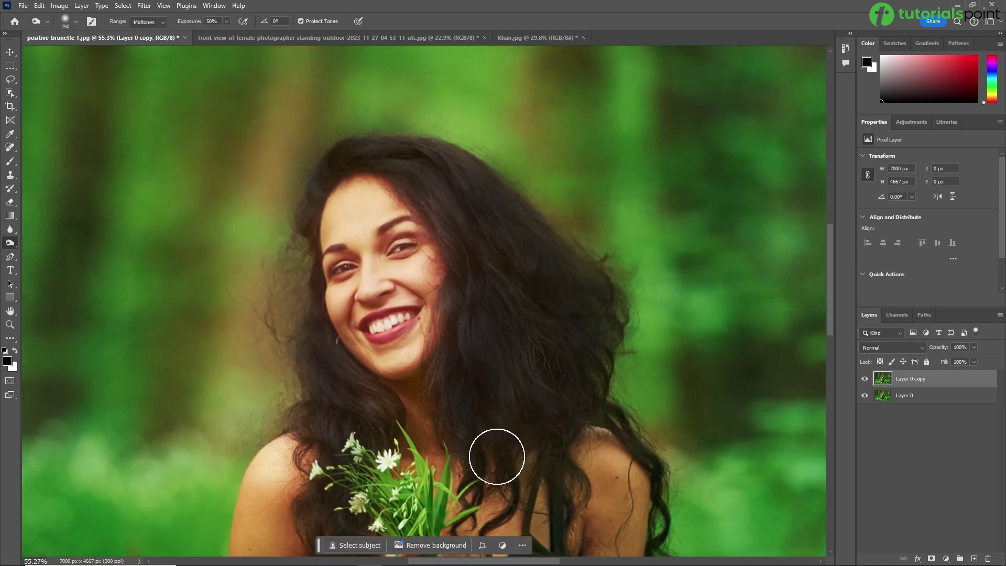
Reduce the Burn brush to 30 px and darken both of the woman's eyebrows
scroll(364, 144, up, 8)
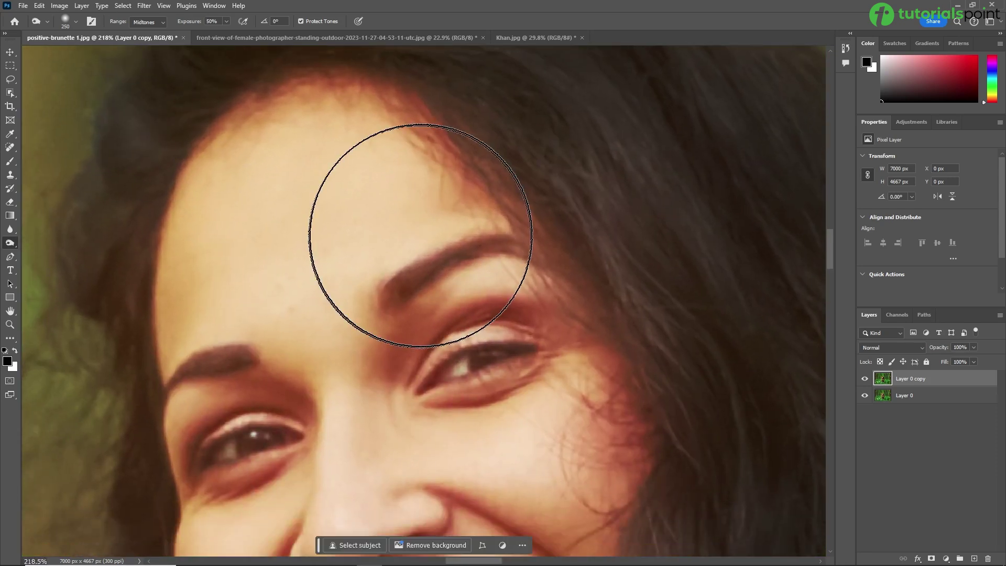
key(bracketleft)
key(bracketleft)
key(bracketleft)
key(bracketleft)
key(bracketleft)
key(bracketleft)
key(bracketleft)
key(bracketleft)
key(bracketleft)
key(bracketleft)
key(bracketleft)
mouse_move(394, 300)
mouse_down()
mouse_move(478, 243)
mouse_move(395, 296)
mouse_move(524, 232)
mouse_move(534, 252)
mouse_up()
mouse_move(253, 367)
mouse_down()
mouse_move(175, 372)
mouse_move(149, 406)
mouse_up()
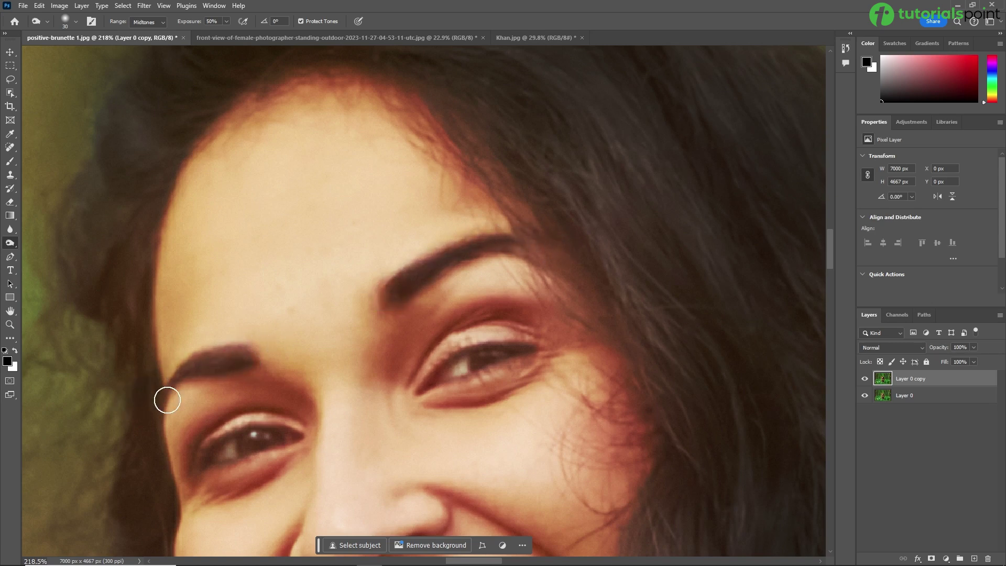
Hide and show Layer 0 copy to compare the burned hair and eyebrows with the original photo
scroll(477, 329, down, 10)
drag(527, 349, 506, 227)
scroll(506, 226, down, 3)
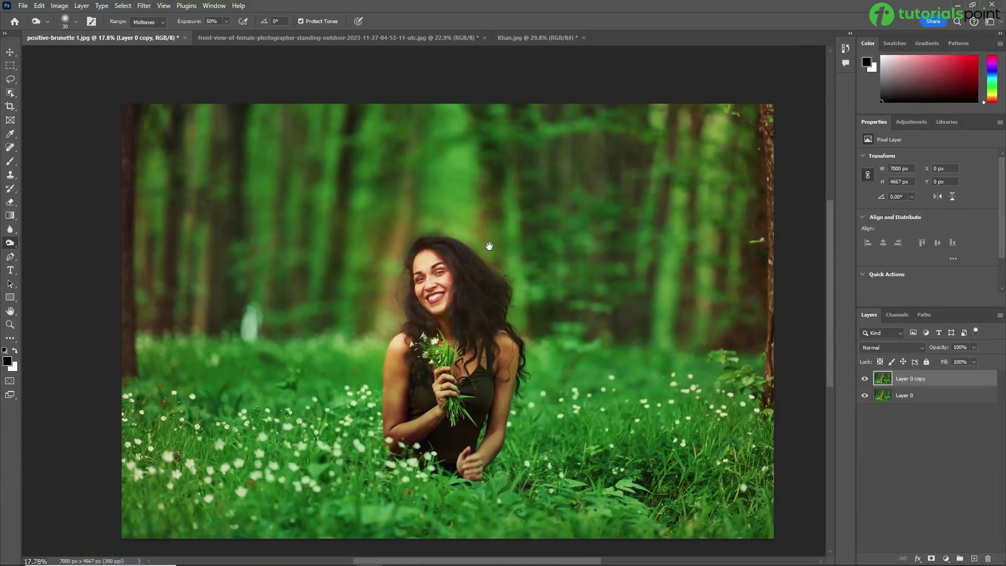
click(865, 380)
scroll(627, 323, up, 1)
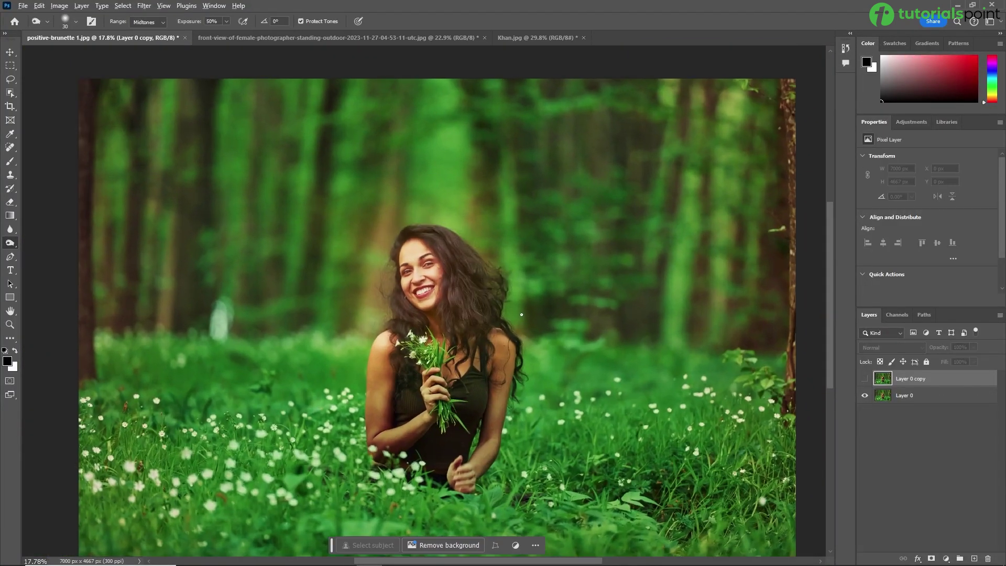
click(866, 380)
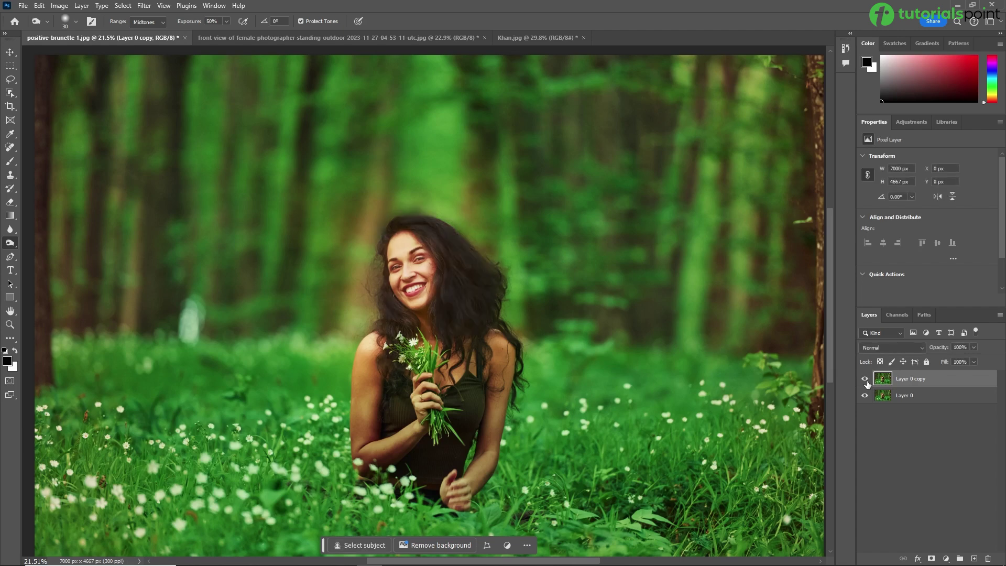
click(867, 383)
click(867, 383)
click(867, 383)
Enlarge the Burn brush to 1800 px and darken the grass and forest around the woman like a vignette
scroll(487, 242, down, 3)
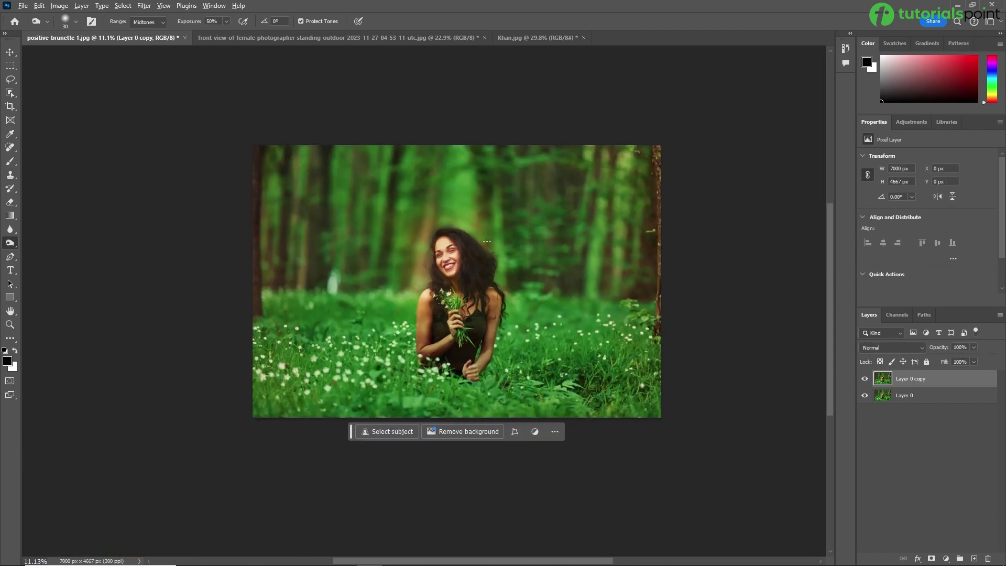
scroll(487, 241, up, 1)
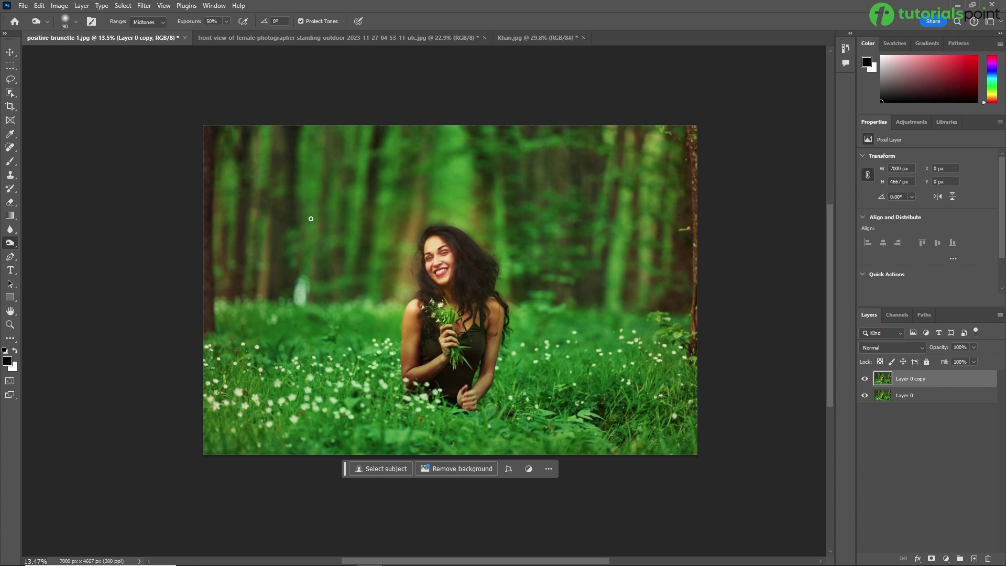
key(bracketright)
key(bracketright)
key(bracketright)
key(bracketright)
key(bracketright)
key(bracketright)
key(bracketright)
key(bracketright)
key(bracketright)
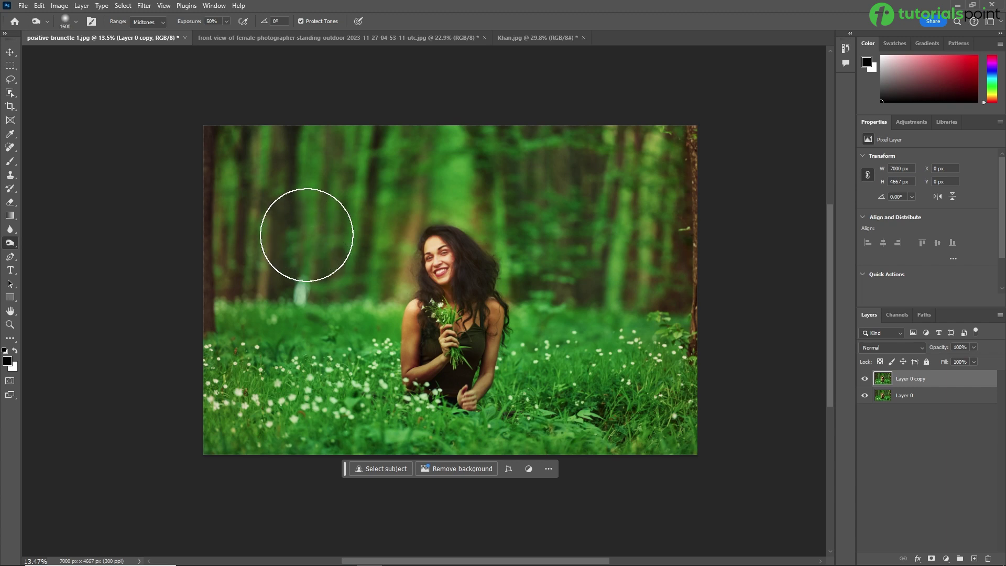
mouse_move(226, 420)
mouse_down()
mouse_move(292, 232)
mouse_move(746, 175)
mouse_move(662, 144)
mouse_move(709, 449)
mouse_move(539, 456)
mouse_move(638, 425)
mouse_move(811, 439)
mouse_up()
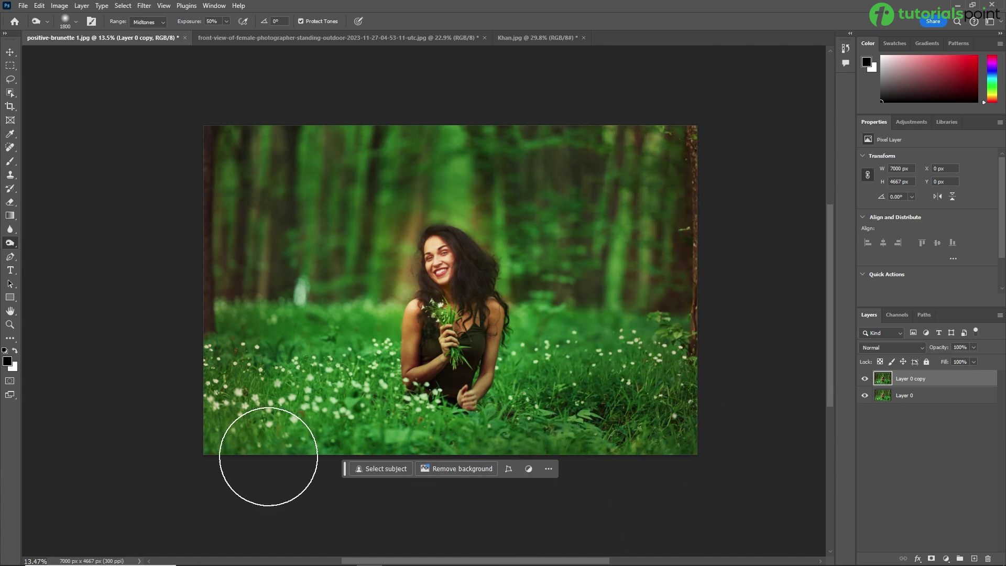
mouse_move(259, 284)
mouse_down()
mouse_move(234, 382)
mouse_move(201, 169)
mouse_move(741, 162)
mouse_move(673, 169)
mouse_up()
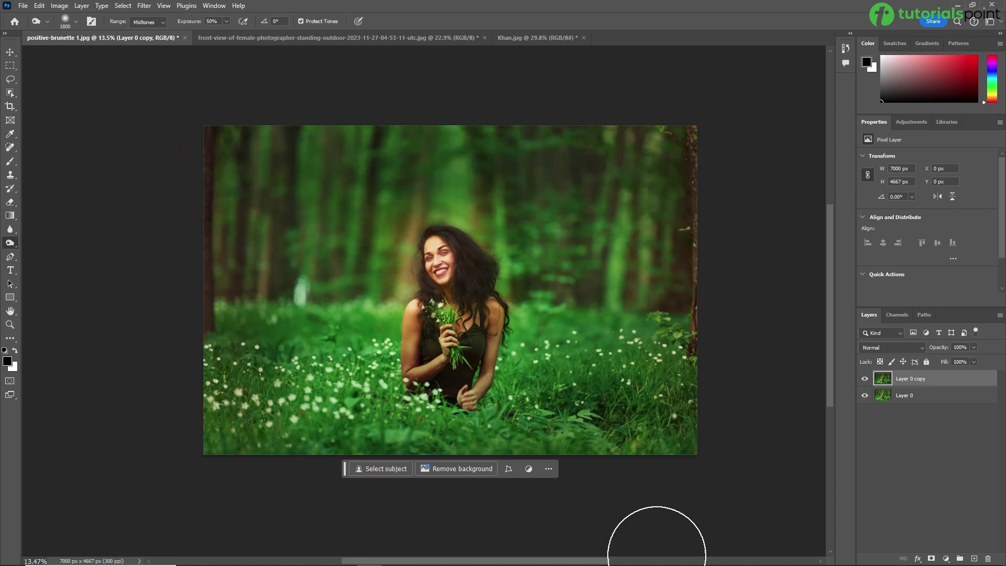
drag(656, 555, 500, 294)
drag(269, 458, 294, 359)
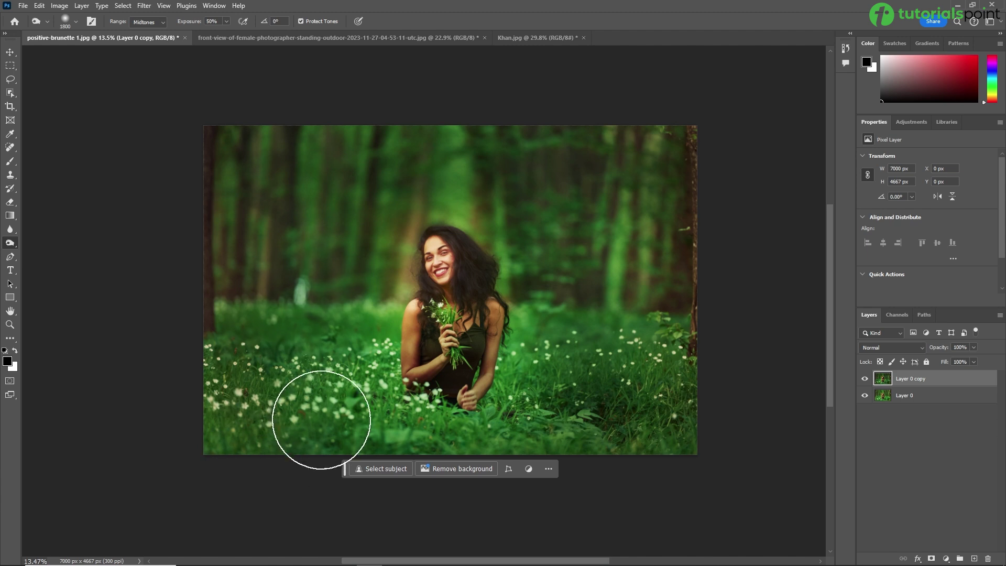
drag(318, 424, 349, 419)
drag(235, 203, 233, 545)
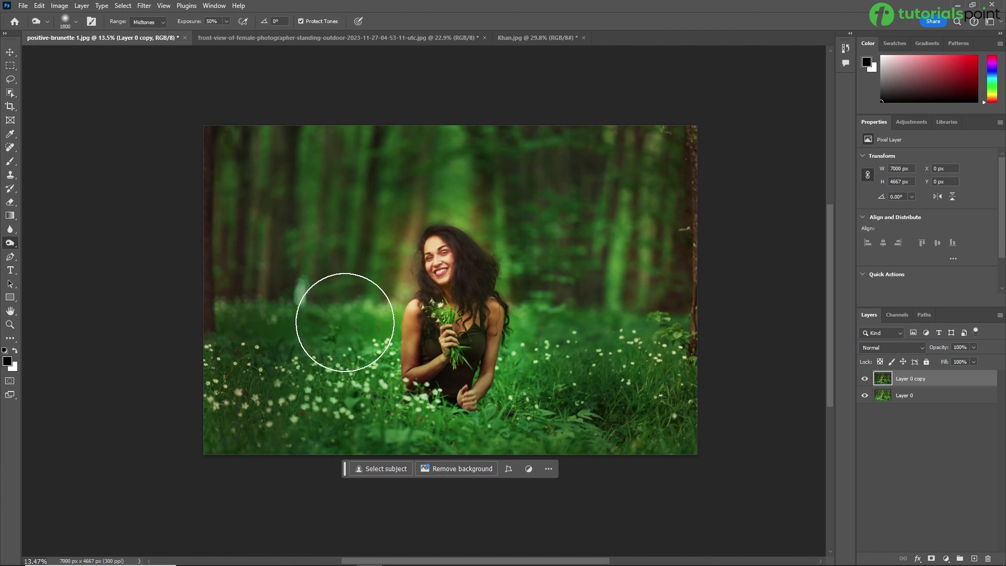
mouse_move(391, 209)
mouse_down()
mouse_move(515, 183)
mouse_move(538, 243)
mouse_move(707, 524)
mouse_up()
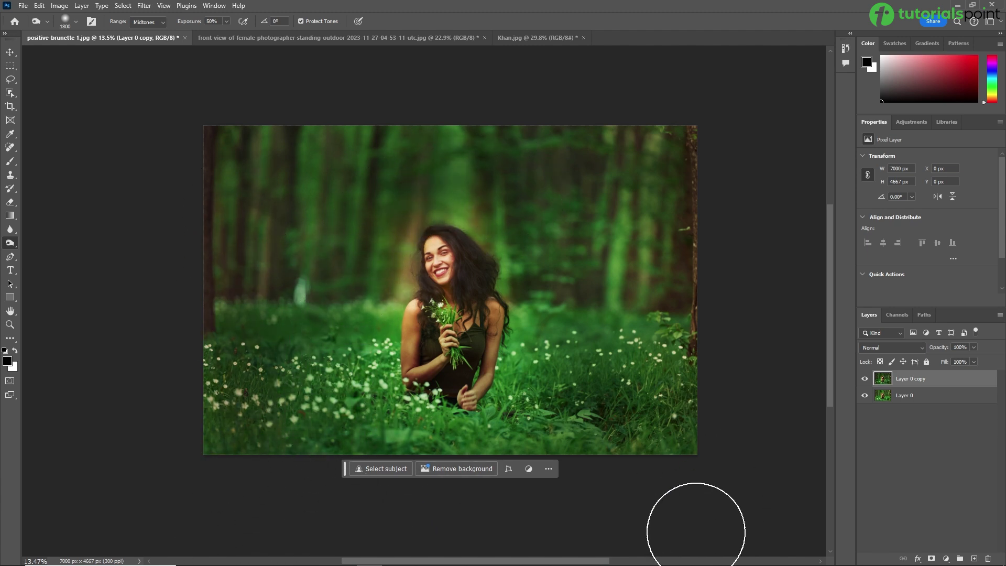
drag(673, 256, 749, 560)
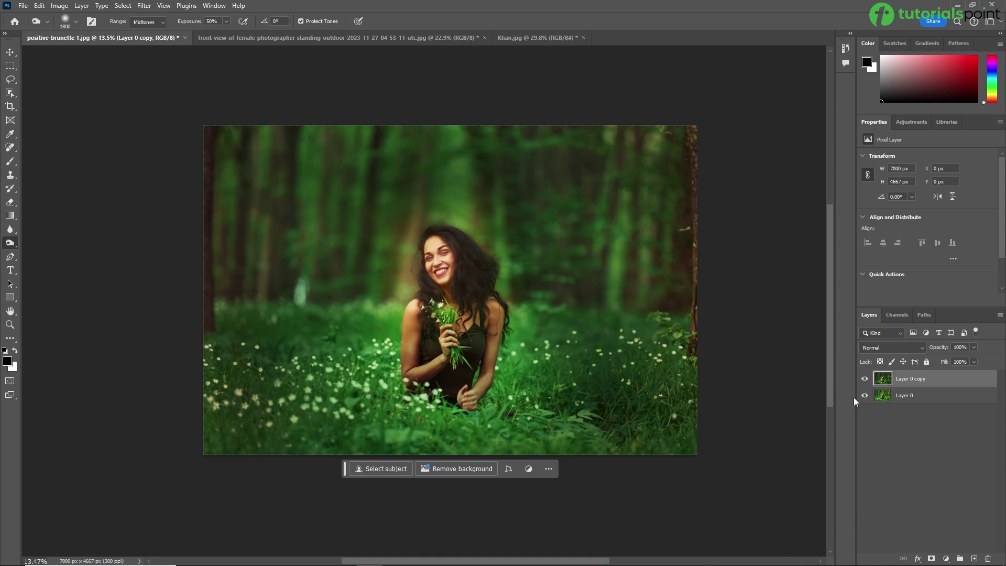
Toggle the visibility of Layer 0 copy to compare the darkened surroundings with the original
click(865, 379)
key(ctrl+plus)
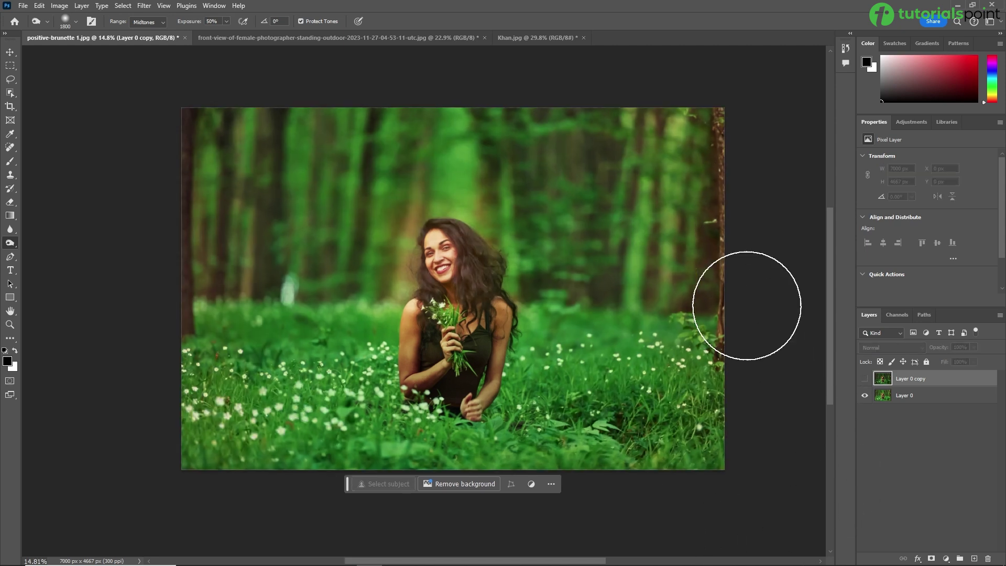
click(866, 379)
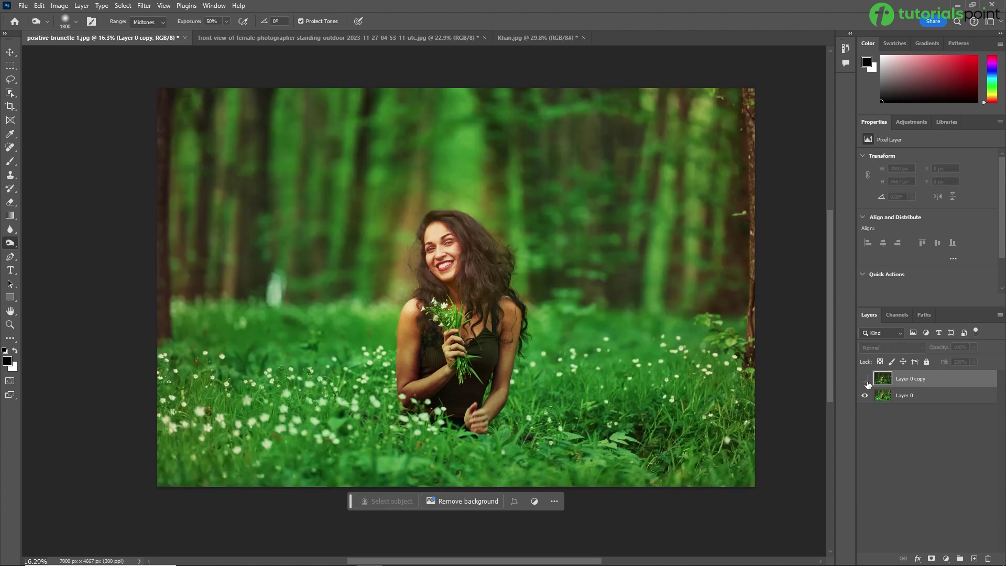
click(865, 380)
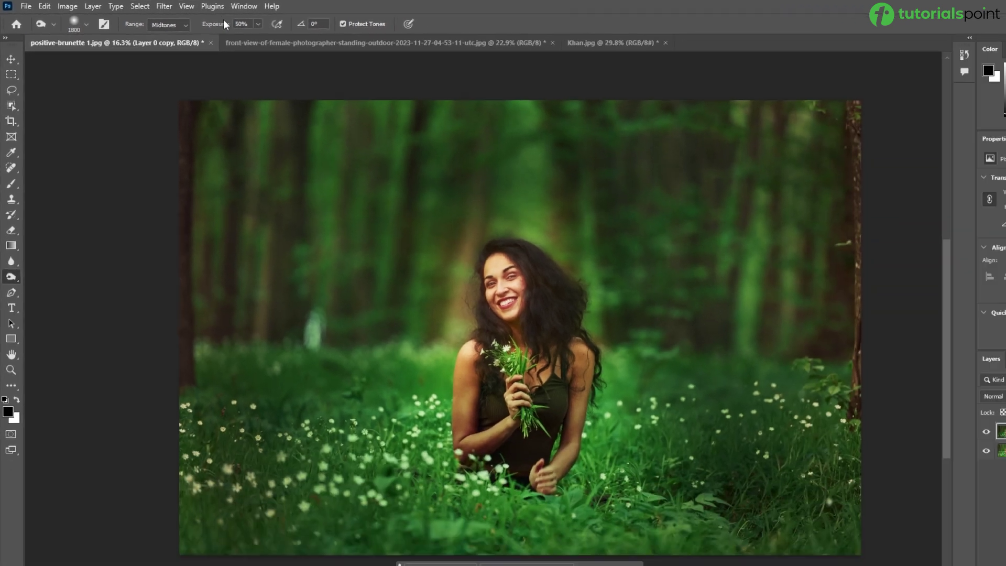
Look at Khan.jpg briefly and switch to the front-view female photographer image
click(510, 56)
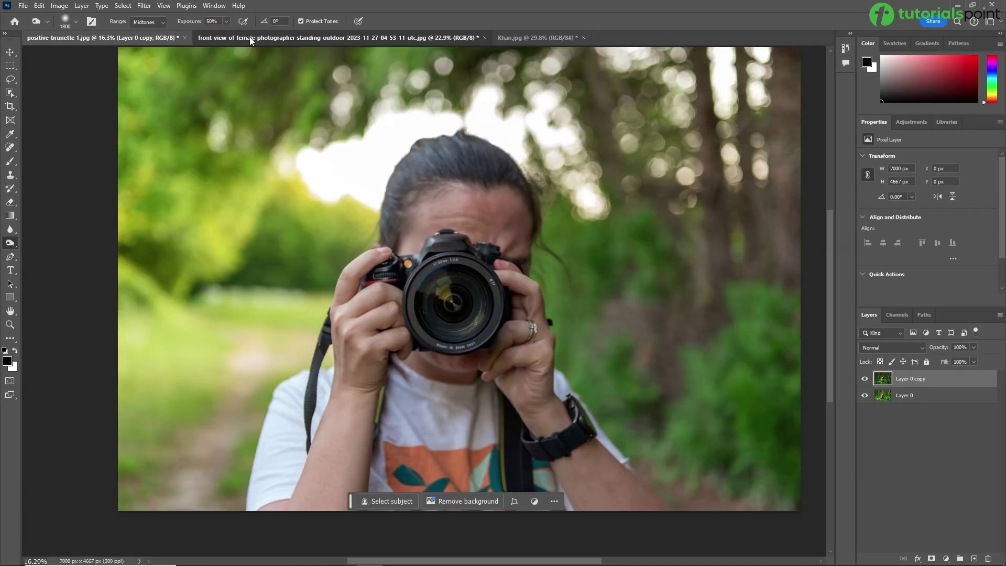
click(530, 37)
click(367, 38)
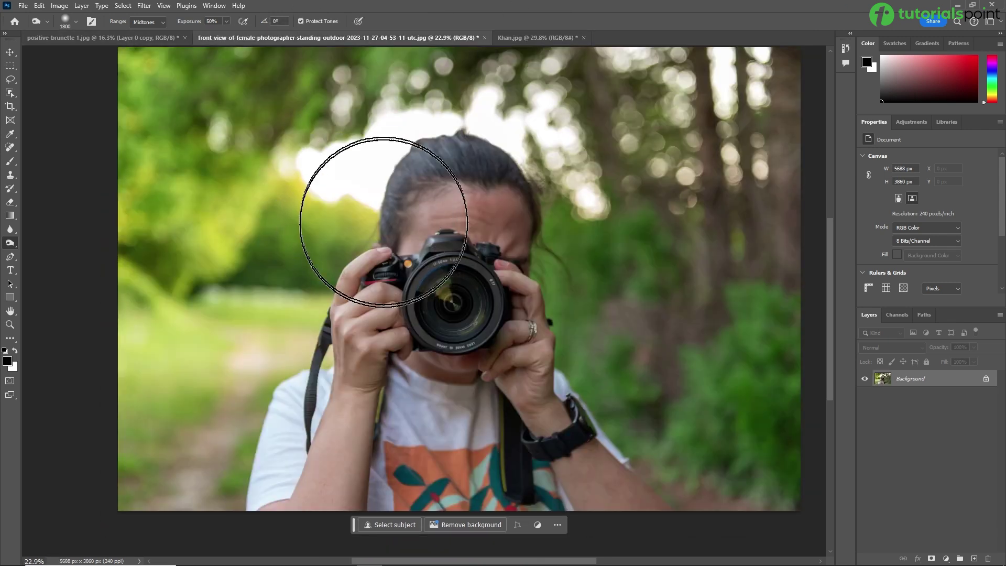
Browse the Burn brush presets in General, Dry Media, Wet Media and Special Effects Brushes
scroll(464, 220, up, 1)
drag(465, 220, 467, 240)
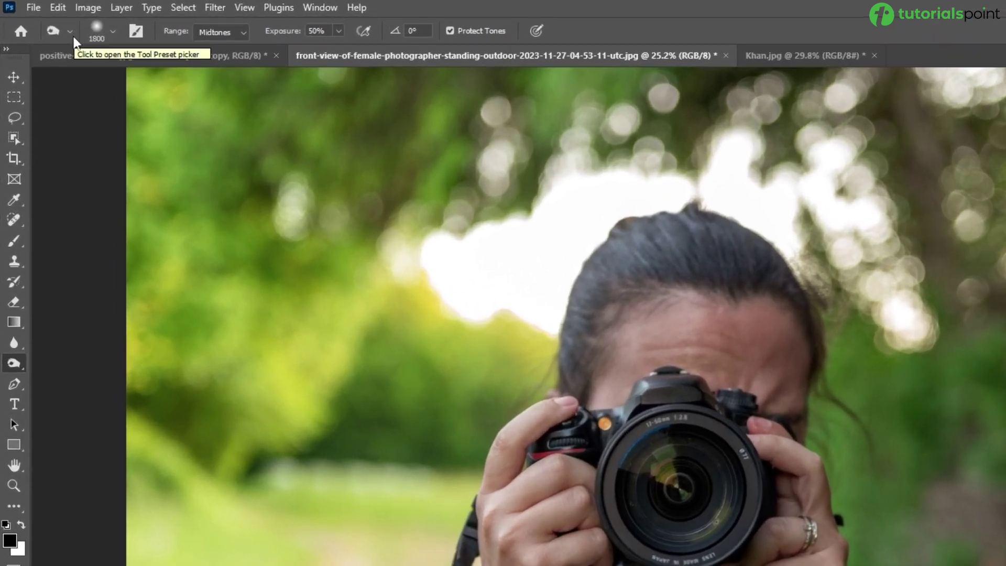
click(112, 32)
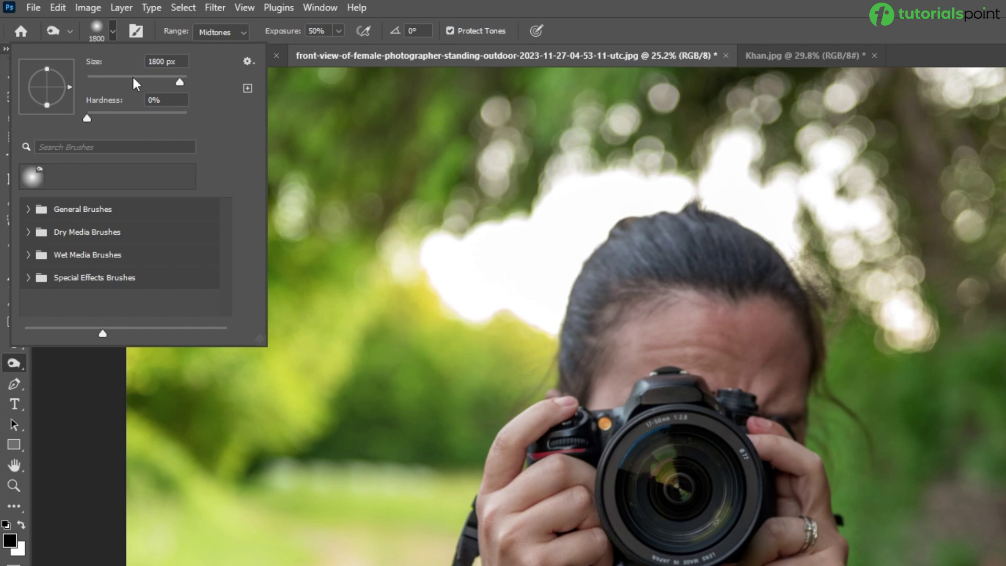
drag(261, 340, 749, 565)
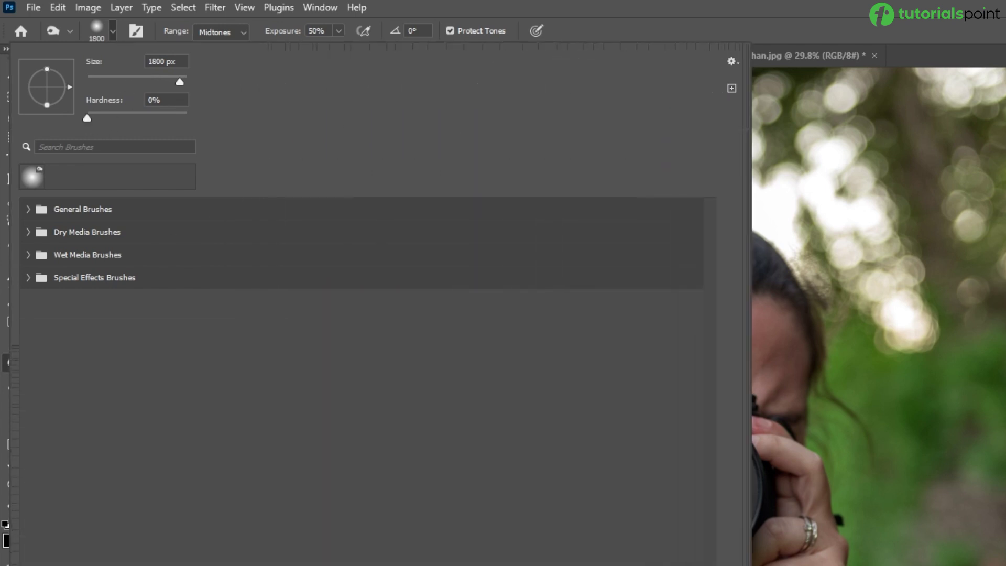
click(27, 209)
click(28, 318)
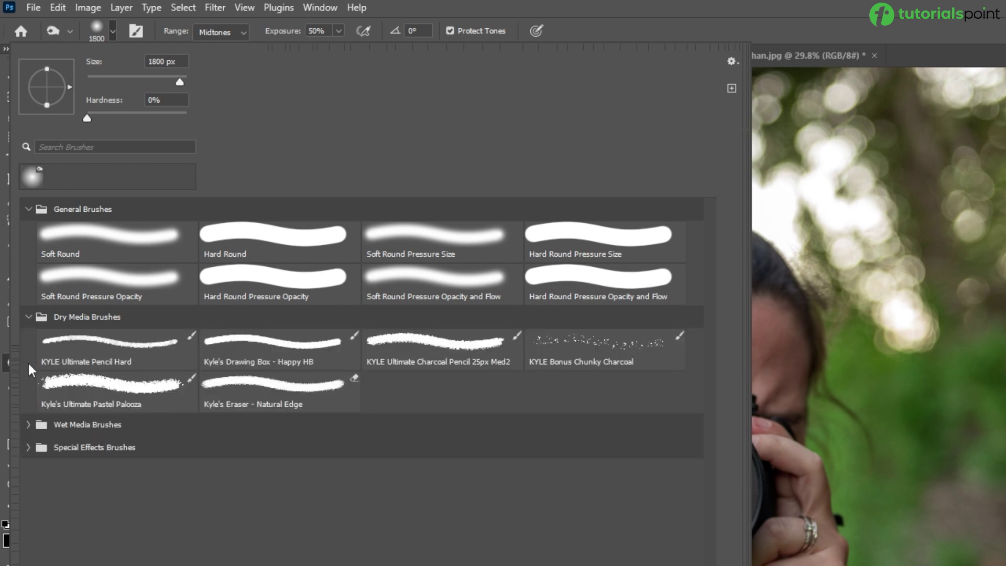
click(28, 424)
click(29, 533)
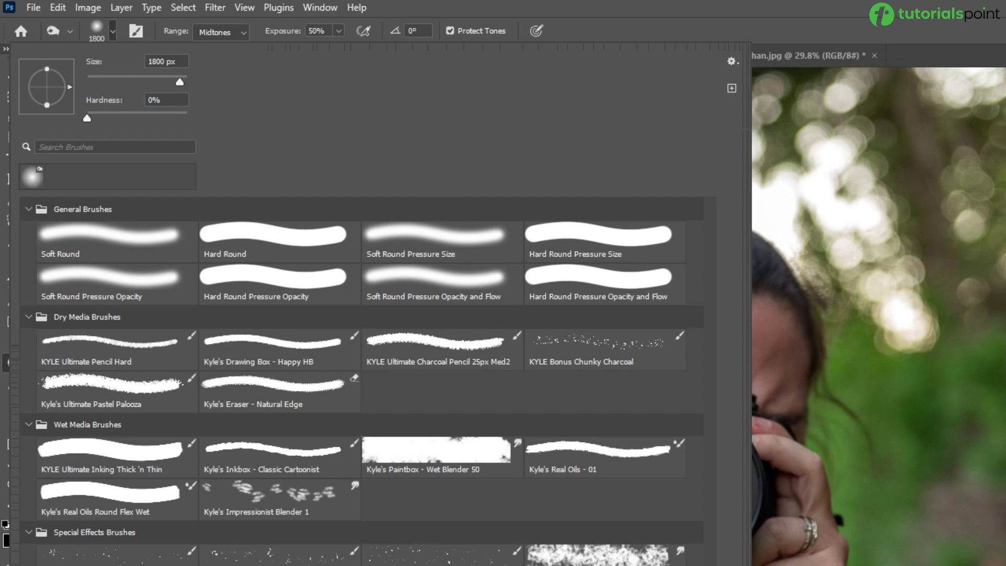
click(414, 241)
double_click(425, 230)
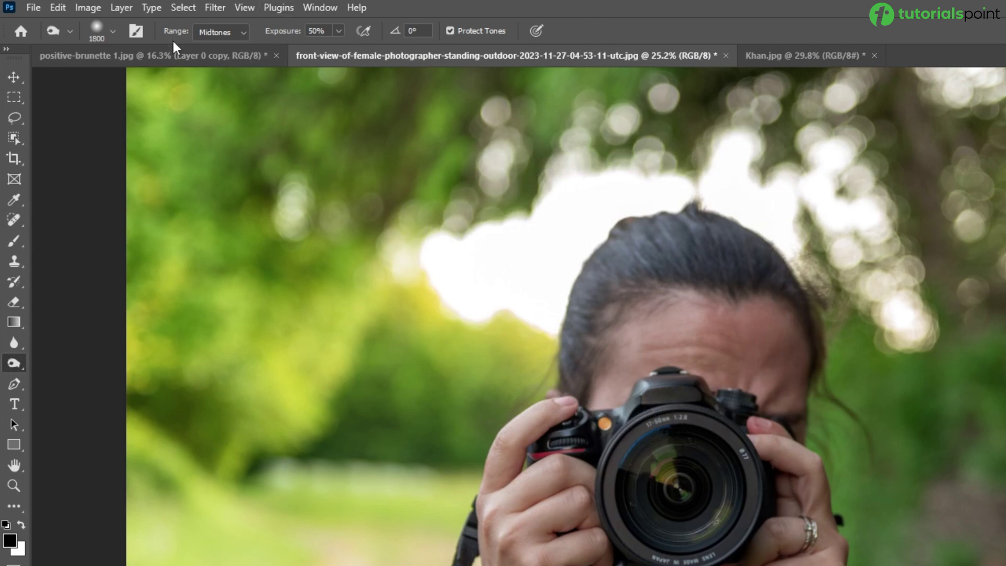
Review the Burn tool's Range choices, Shadows, Midtones and Highlights, and its Exposure slider
click(219, 33)
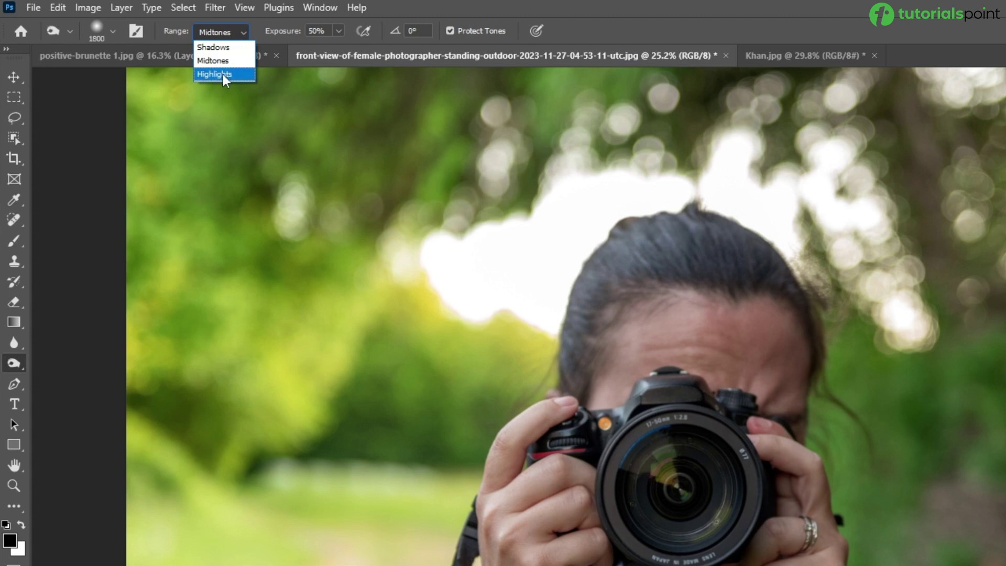
click(225, 32)
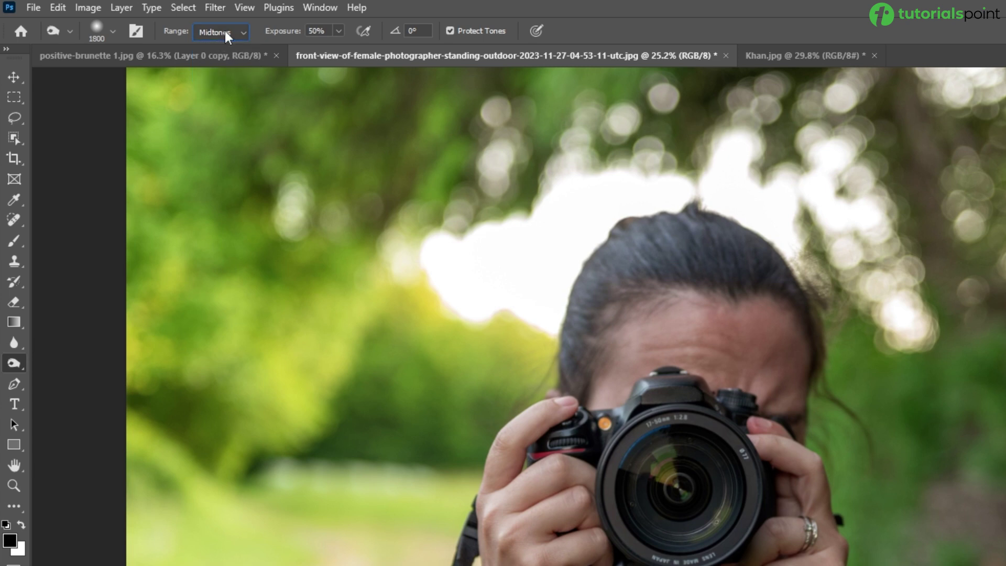
click(224, 32)
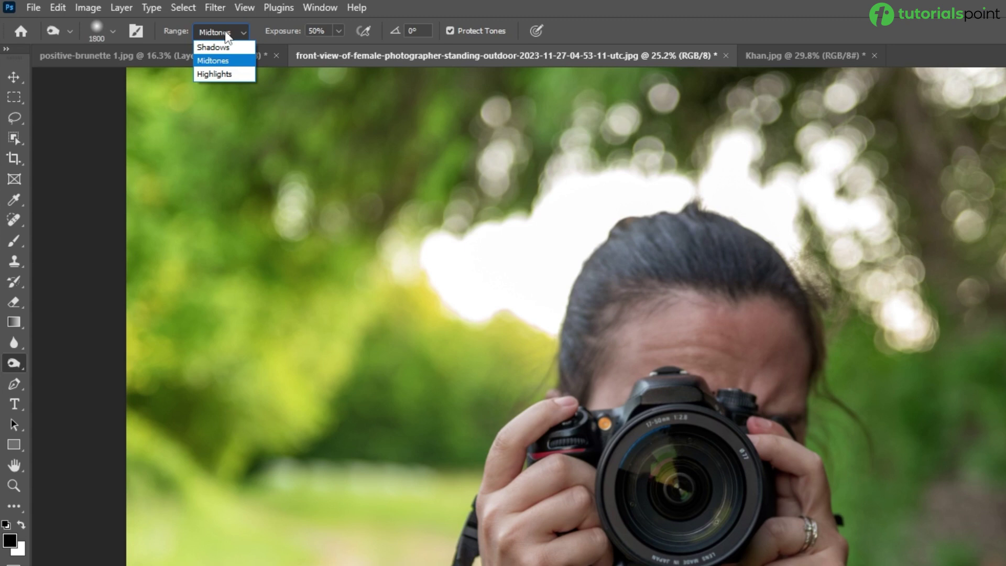
click(225, 34)
click(225, 34)
click(285, 31)
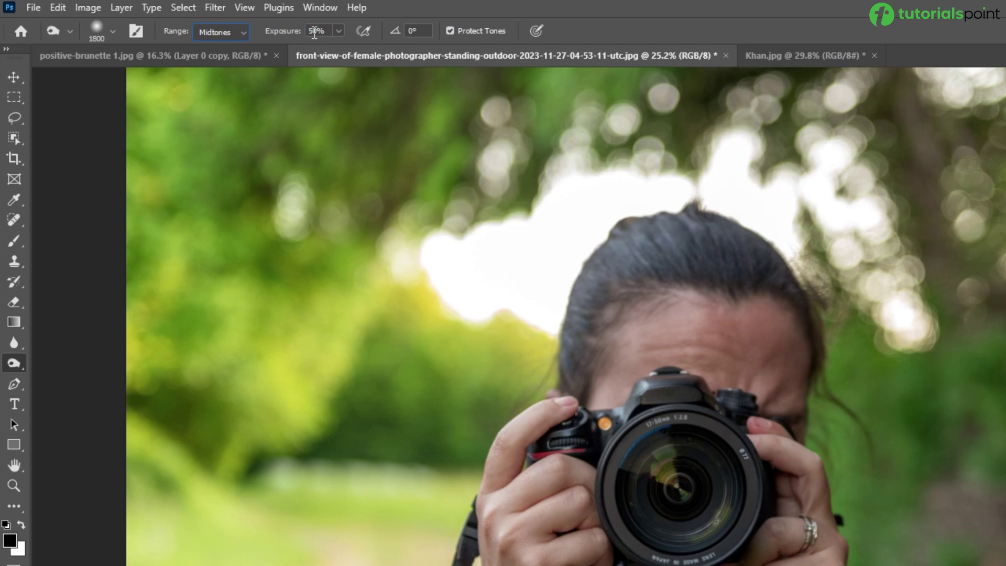
click(339, 31)
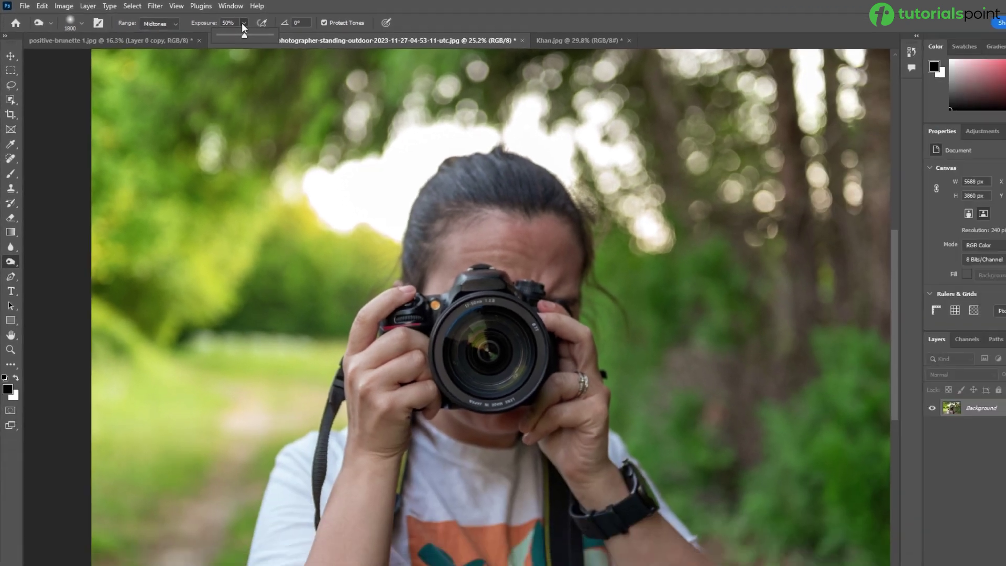
Shrink the Burn brush to 300 px and duplicate the Background layer of the photographer image
scroll(662, 146, up, 4)
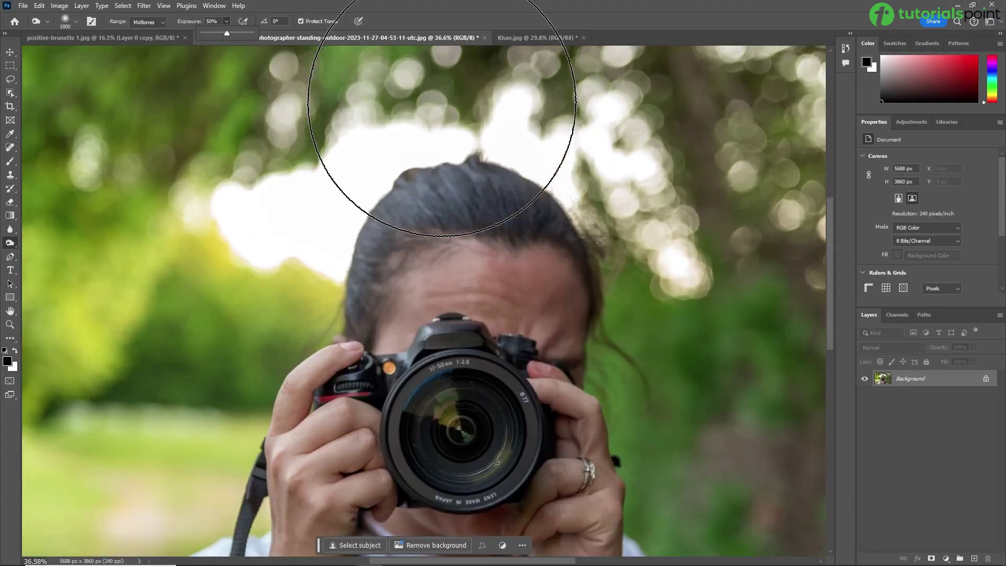
key(bracketleft)
key(bracketleft)
key(bracketleft)
key(bracketleft)
key(bracketleft)
key(bracketleft)
key(bracketleft)
key(bracketleft)
key(bracketleft)
key(bracketleft)
key(bracketleft)
key(bracketleft)
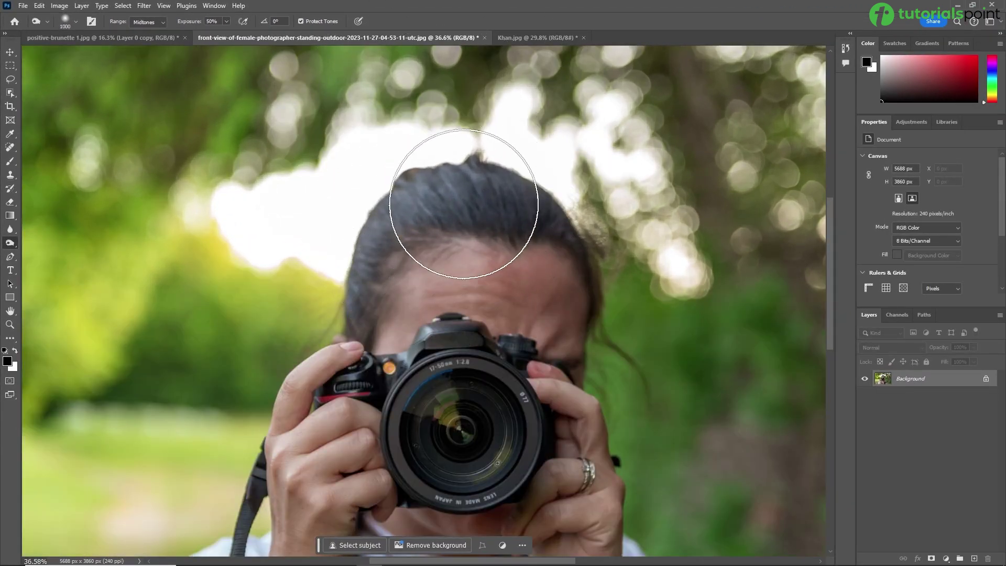
key(bracketleft)
key(bracketleft)
key(bracketleft)
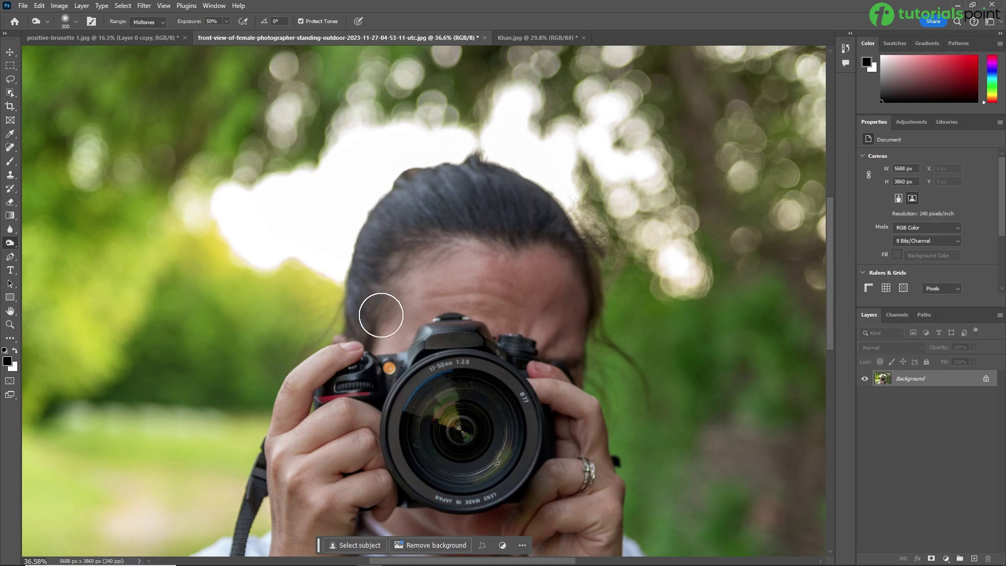
scroll(468, 236, up, 3)
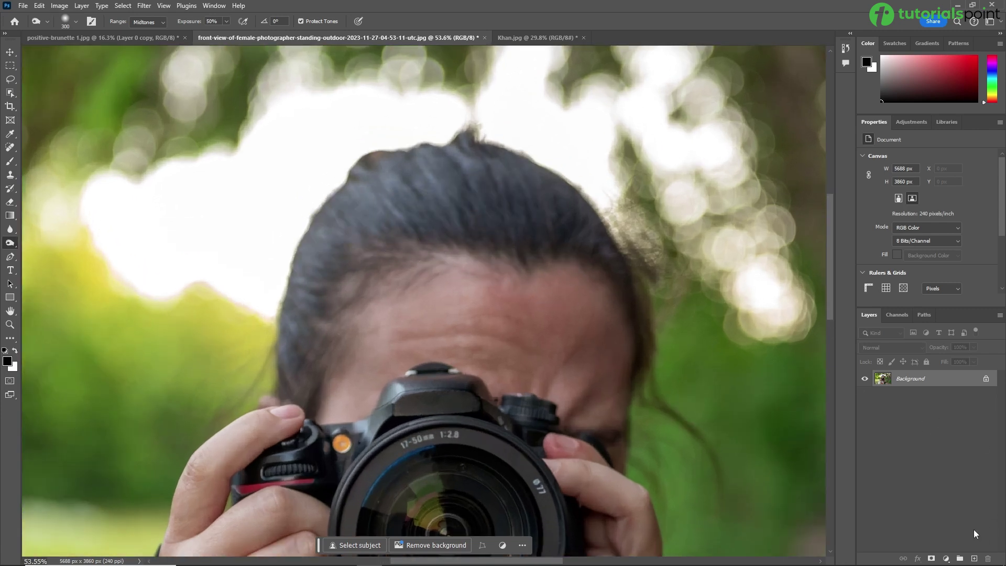
key(ctrl+j)
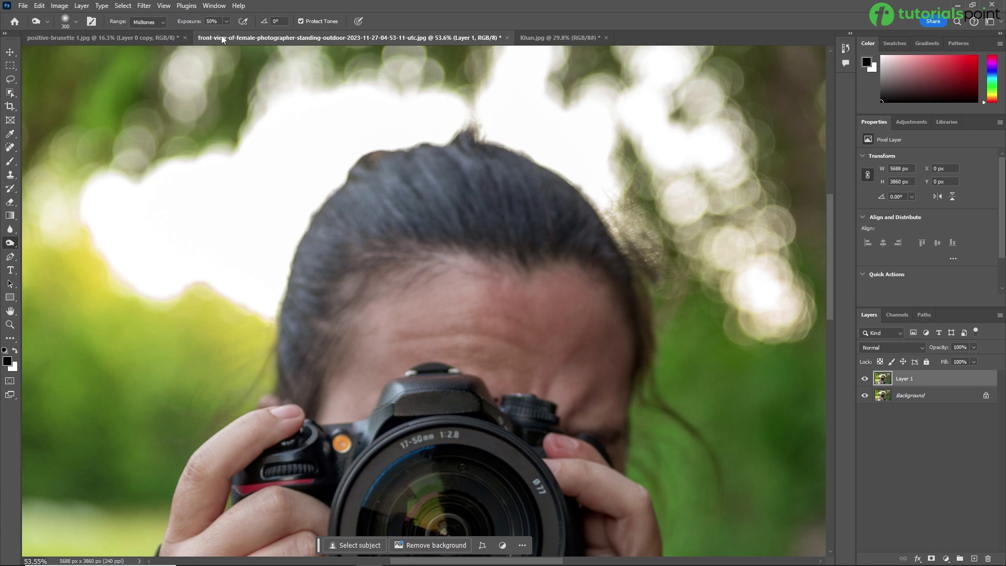
Try burning the woman's hair on Layer 1 at 50% exposure, compare it with the original and discard the burn
mouse_move(536, 206)
mouse_down()
mouse_move(400, 200)
mouse_move(429, 171)
mouse_move(370, 213)
mouse_up()
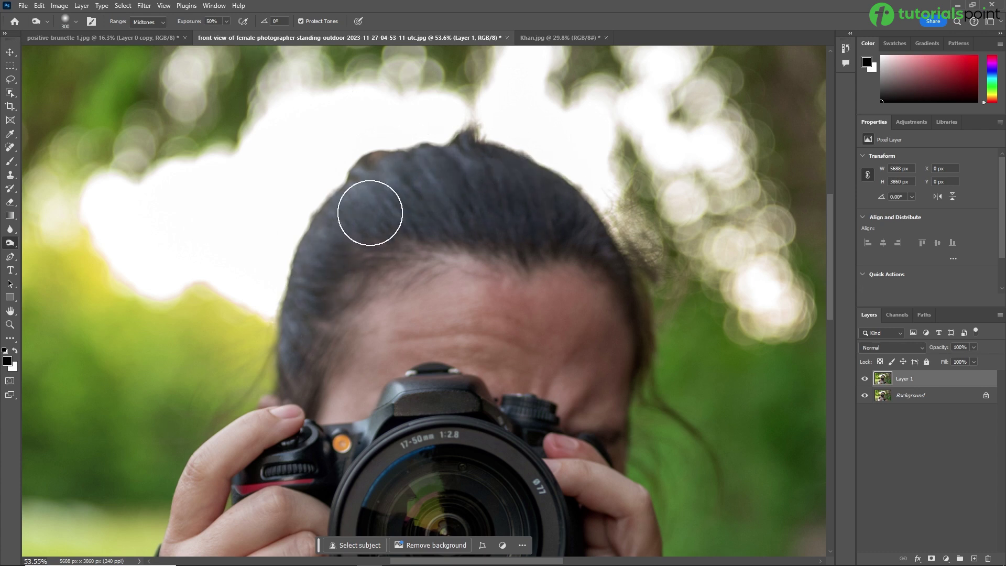
click(865, 379)
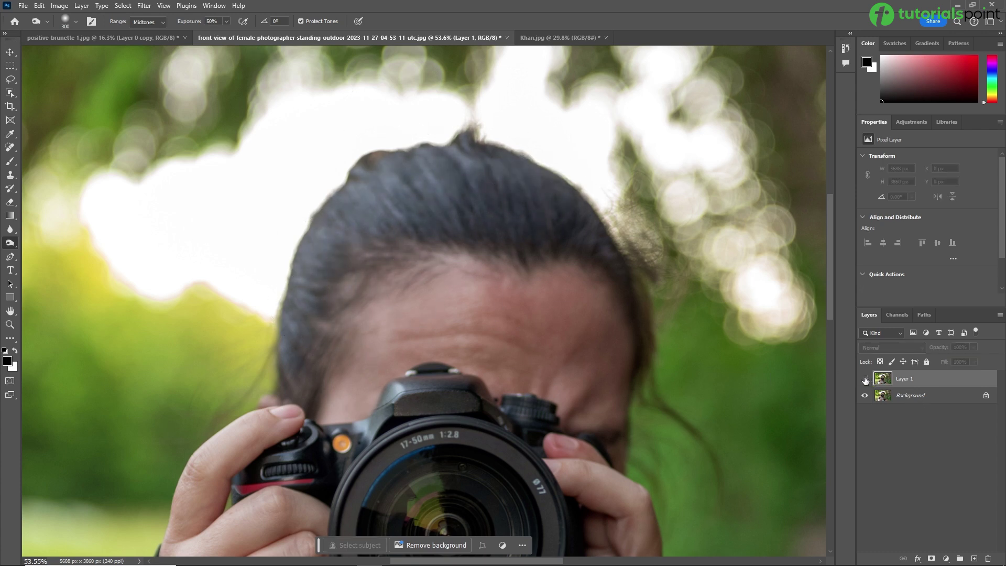
click(866, 379)
click(865, 379)
key(Delete)
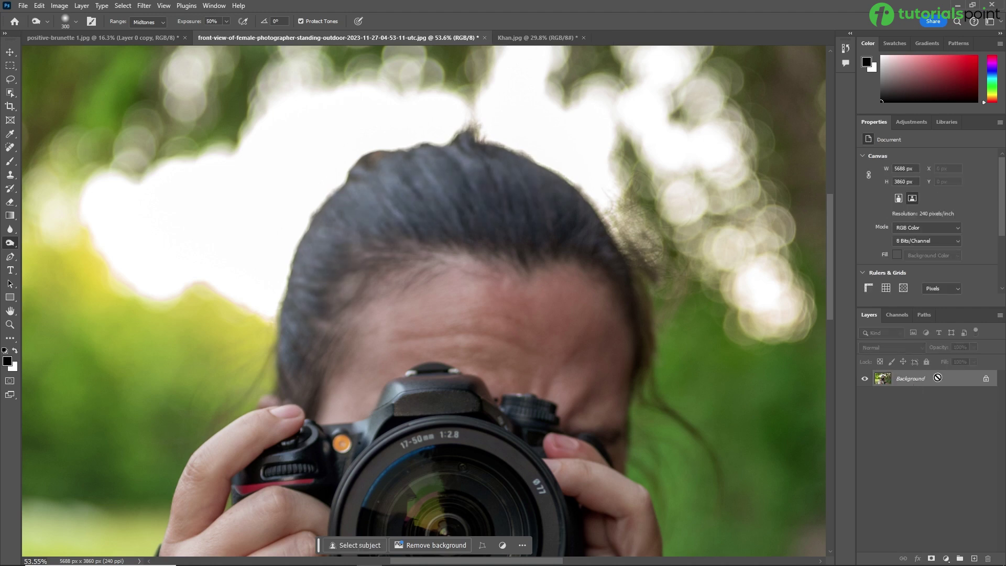
key(ctrl+z)
Burn the woman's hair on Layer 1 at 100% exposure and compare it with the original
click(227, 22)
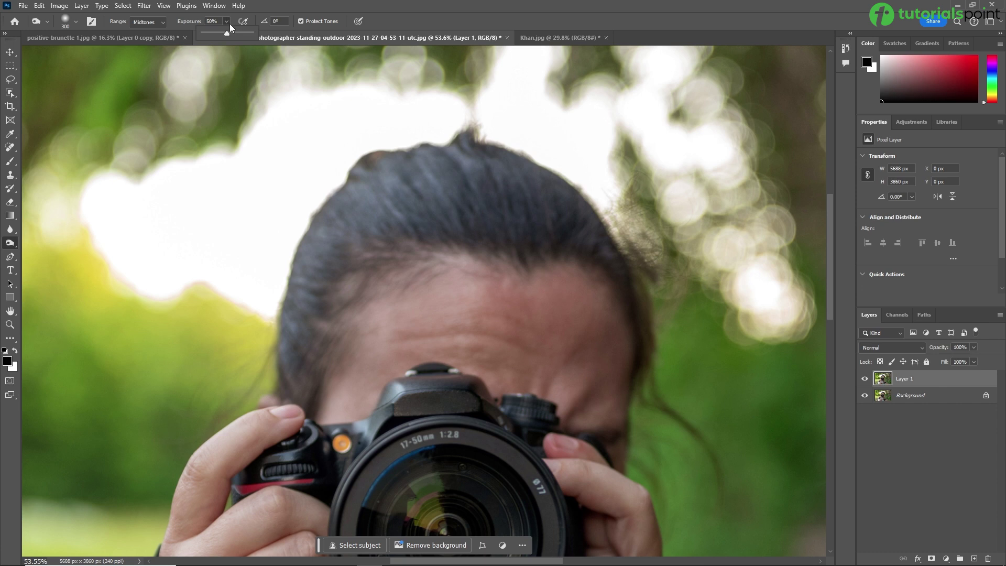
drag(228, 35, 254, 33)
mouse_move(521, 189)
mouse_down()
mouse_move(321, 280)
mouse_move(363, 244)
mouse_move(492, 194)
mouse_move(466, 196)
mouse_move(290, 331)
mouse_move(442, 179)
mouse_move(430, 192)
mouse_move(403, 189)
mouse_move(593, 228)
mouse_move(615, 249)
mouse_up()
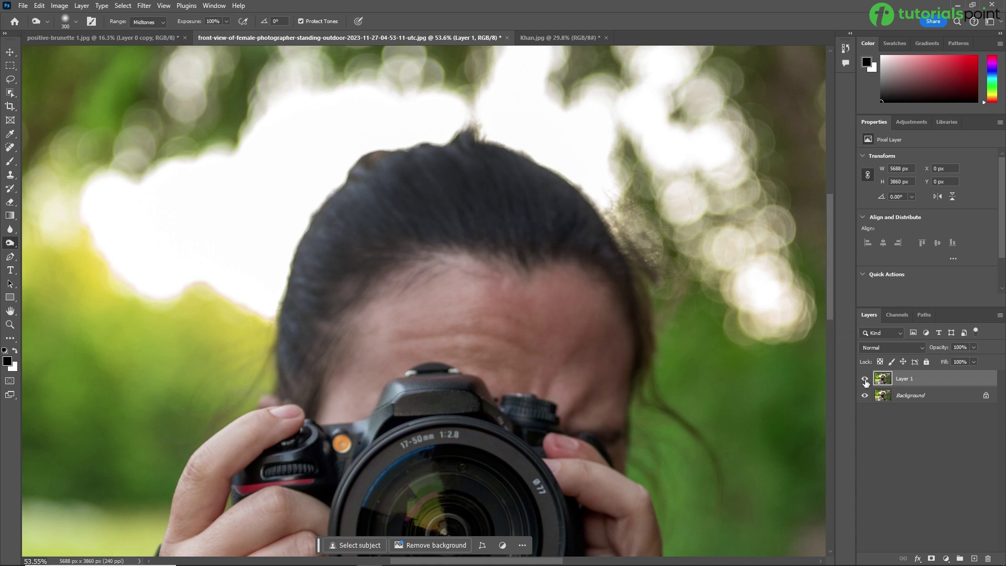
click(865, 380)
click(865, 380)
Set the Burn tool's exposure back to 50%
click(226, 21)
drag(230, 33, 206, 39)
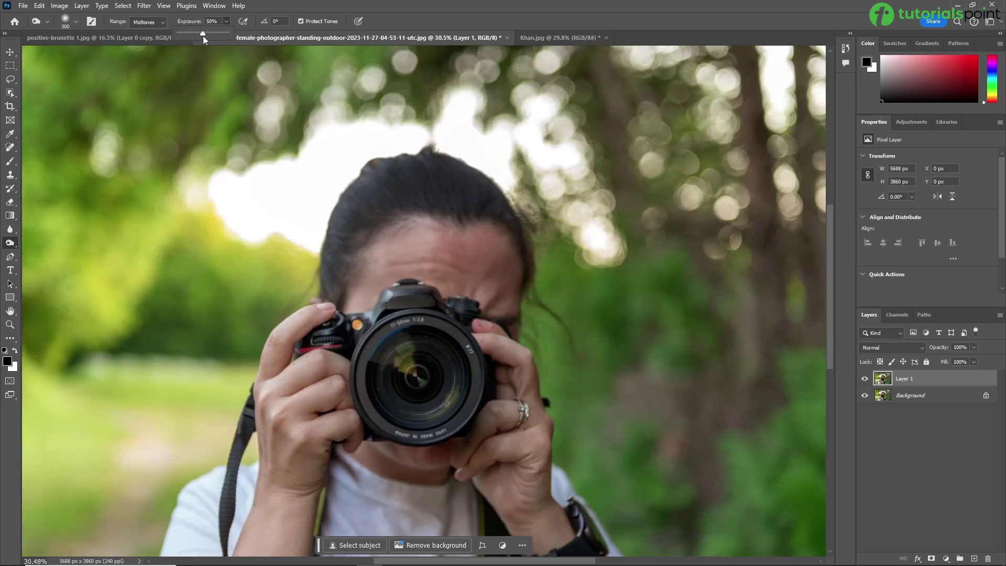
click(234, 22)
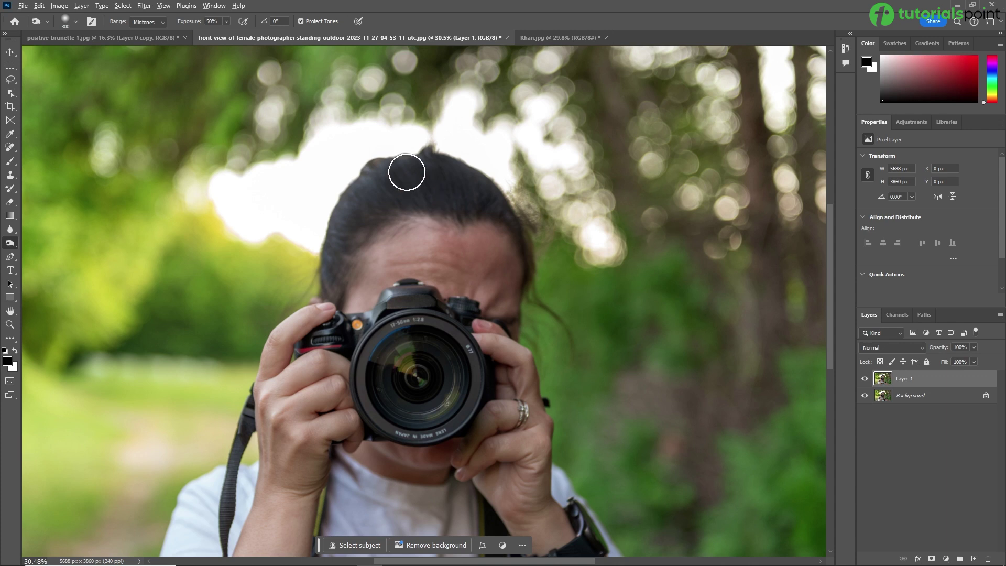
Enlarge the Burn brush to 700 px and darken the reflections in the camera lens on Layer 1
scroll(420, 178, up, 3)
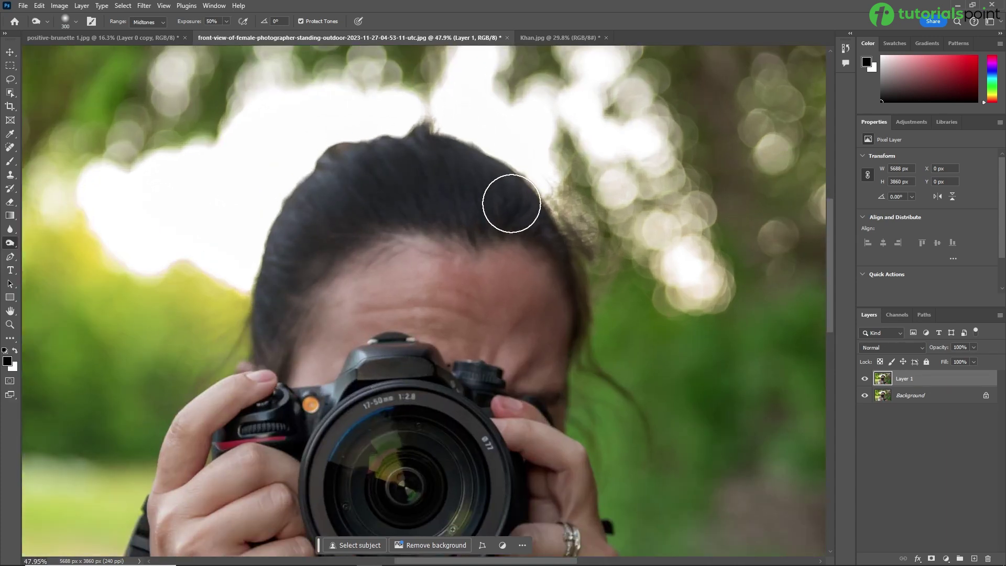
drag(396, 307, 483, 99)
scroll(474, 271, up, 9)
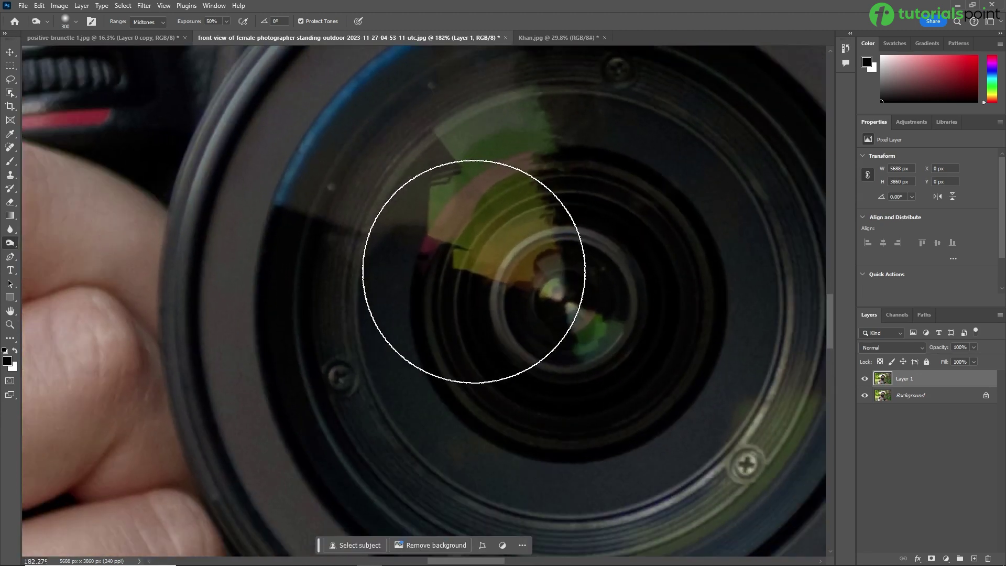
scroll(474, 271, down, 5)
key(bracketright)
key(bracketright)
key(bracketright)
key(bracketright)
mouse_move(518, 289)
mouse_down()
mouse_move(503, 294)
mouse_move(530, 285)
mouse_move(532, 295)
mouse_move(522, 288)
mouse_up()
scroll(522, 289, down, 8)
scroll(522, 289, up, 3)
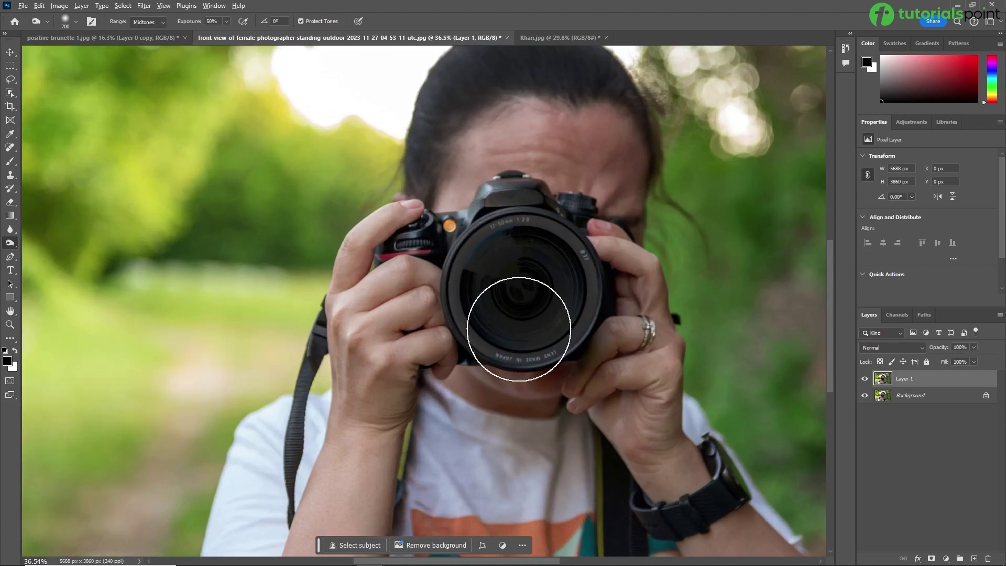
Enlarge the Burn brush to 1600 px and darken the greenery and trees surrounding the photographer on Layer 1
scroll(512, 326, down, 5)
key(bracketright)
key(bracketright)
key(bracketright)
key(bracketright)
key(bracketright)
key(bracketright)
key(bracketright)
key(bracketright)
key(bracketright)
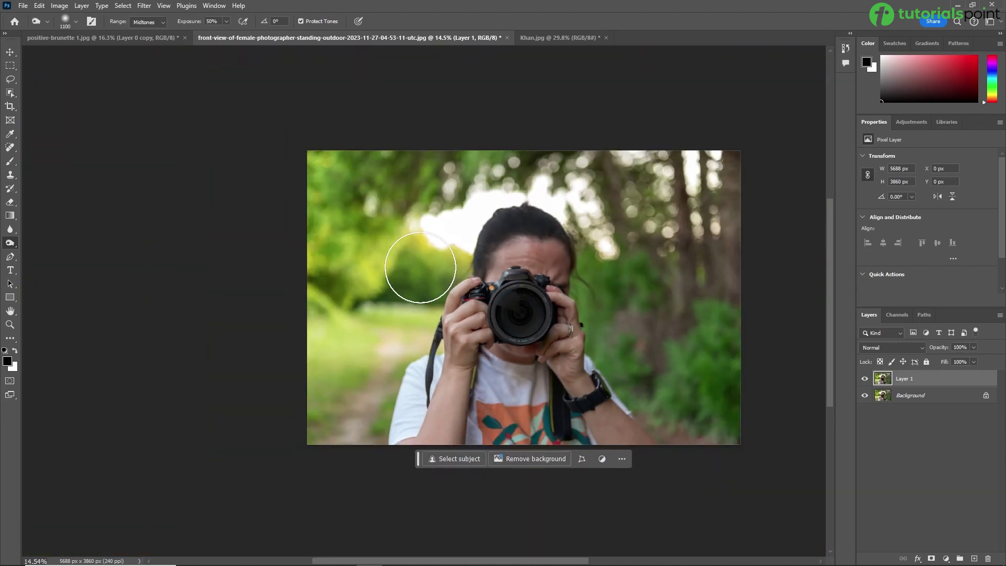
mouse_move(338, 181)
mouse_down()
mouse_move(339, 372)
mouse_move(505, 164)
mouse_move(669, 180)
mouse_move(645, 187)
mouse_move(649, 312)
mouse_move(723, 357)
mouse_move(730, 467)
mouse_move(698, 384)
mouse_up()
mouse_move(304, 282)
mouse_down()
mouse_move(307, 485)
mouse_move(479, 153)
mouse_move(278, 240)
mouse_move(771, 159)
mouse_up()
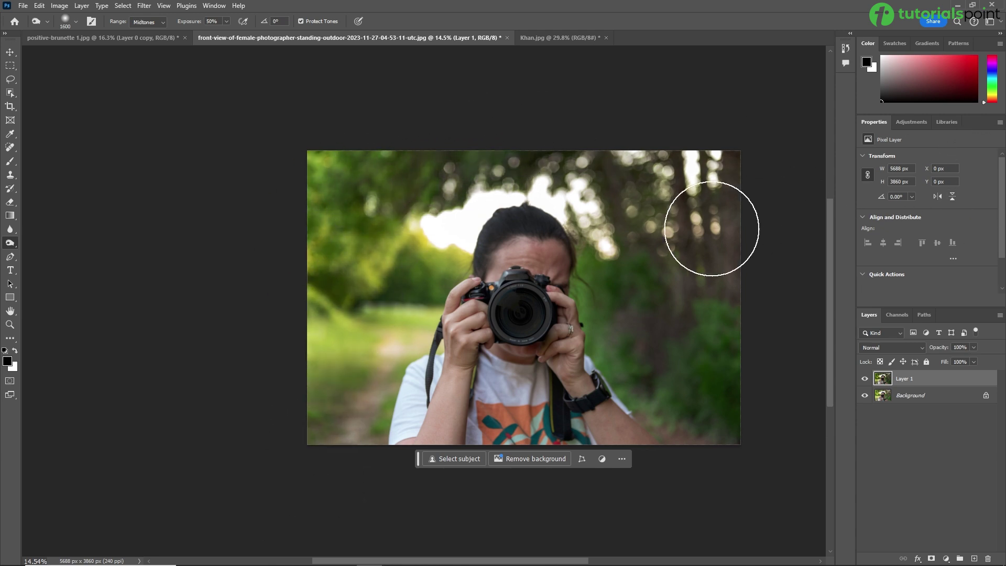
Toggle the visibility of Layer 1 to compare the burned hair, lens and surroundings with the original
scroll(673, 234, up, 2)
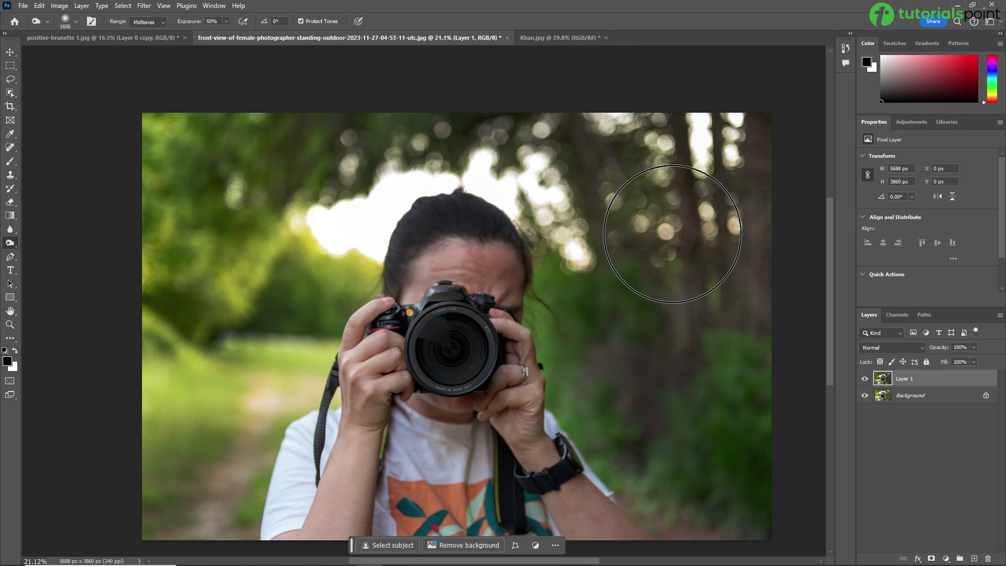
mouse_move(526, 339)
mouse_down()
mouse_move(504, 299)
mouse_move(504, 310)
mouse_up()
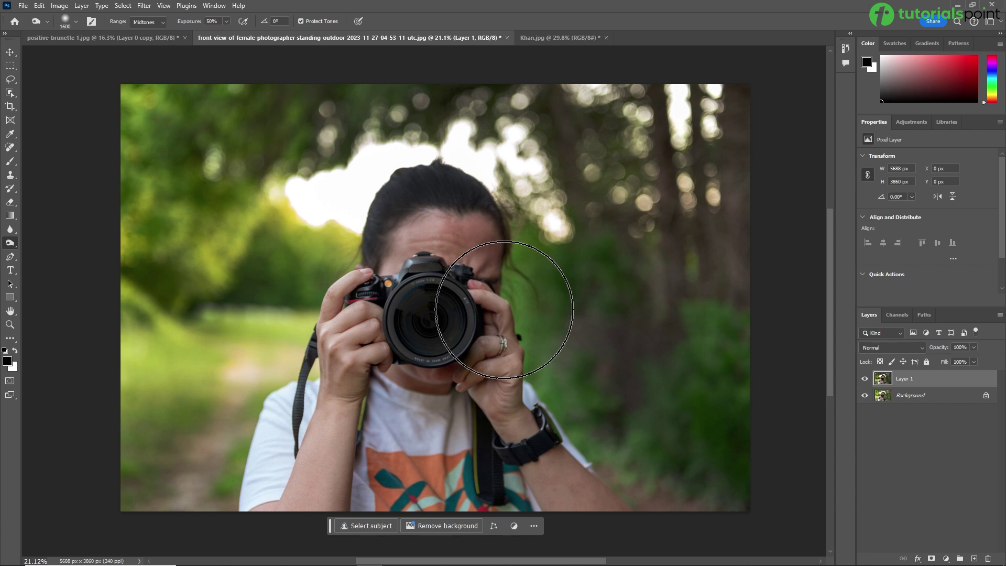
click(865, 379)
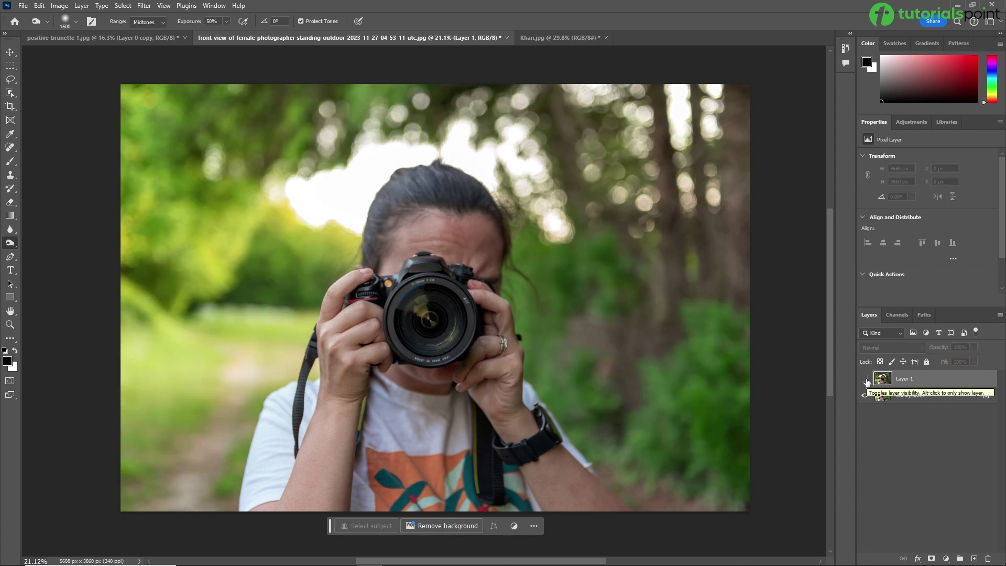
click(865, 379)
click(866, 379)
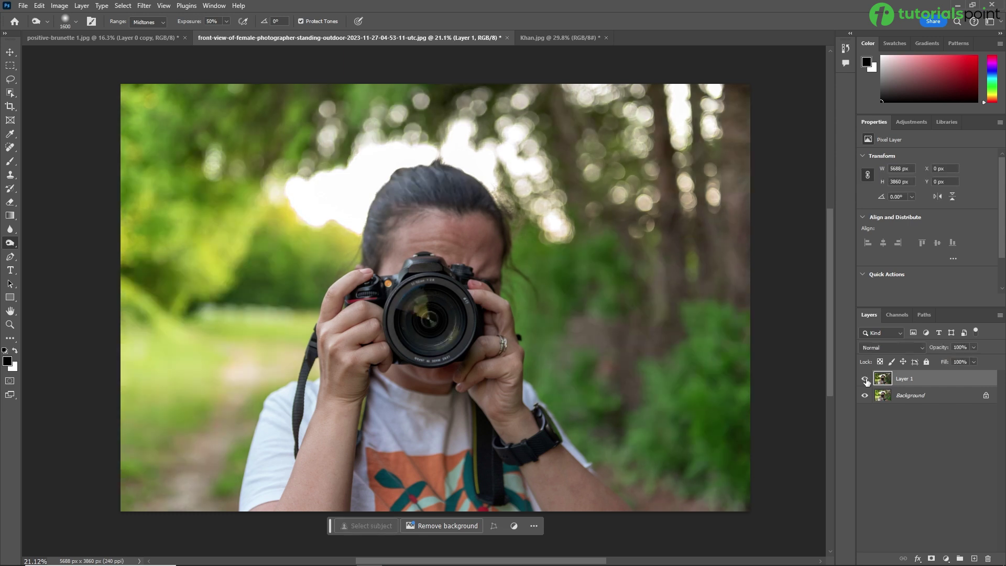
click(865, 379)
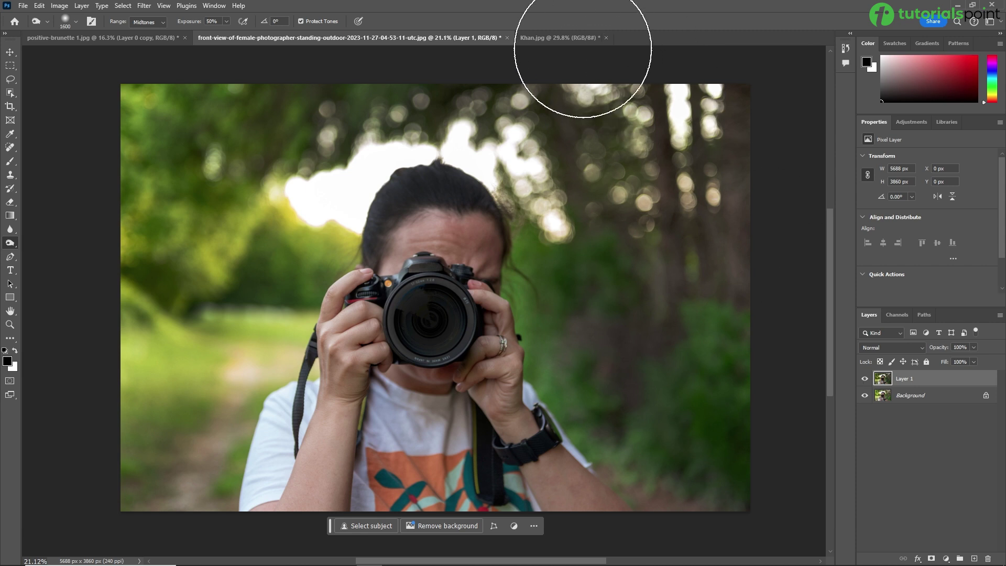
Switch to the Khan.jpg portrait and examine the subject's face, hairline and eyebrows up close
click(534, 38)
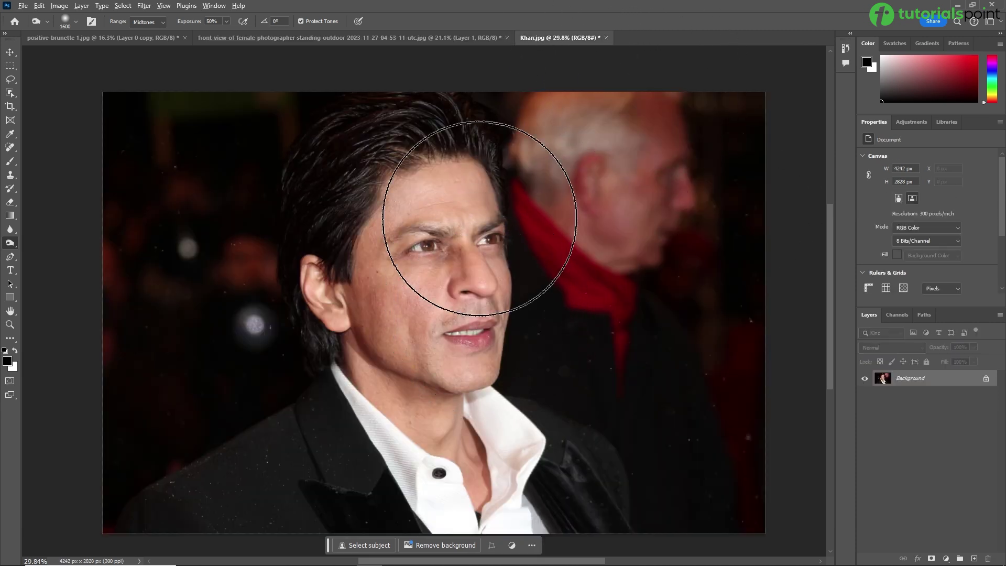
scroll(480, 218, down, 1)
scroll(480, 219, up, 1)
key(space)
mouse_move(415, 184)
mouse_down()
mouse_move(453, 276)
mouse_move(451, 188)
mouse_move(440, 291)
mouse_up()
scroll(460, 221, up, 3)
key(space)
scroll(405, 250, up, 1)
scroll(404, 250, down, 2)
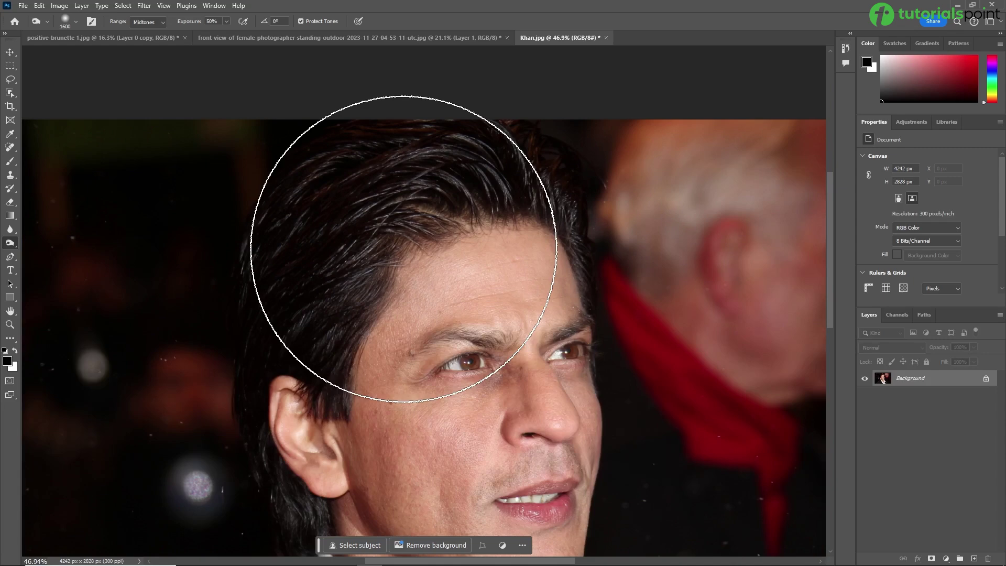
scroll(472, 335, up, 3)
Try out smaller Burn brush sizes to match the width of the subject's eyebrow
key(bracketleft)
key(bracketleft)
key(bracketleft)
key(bracketleft)
key(bracketleft)
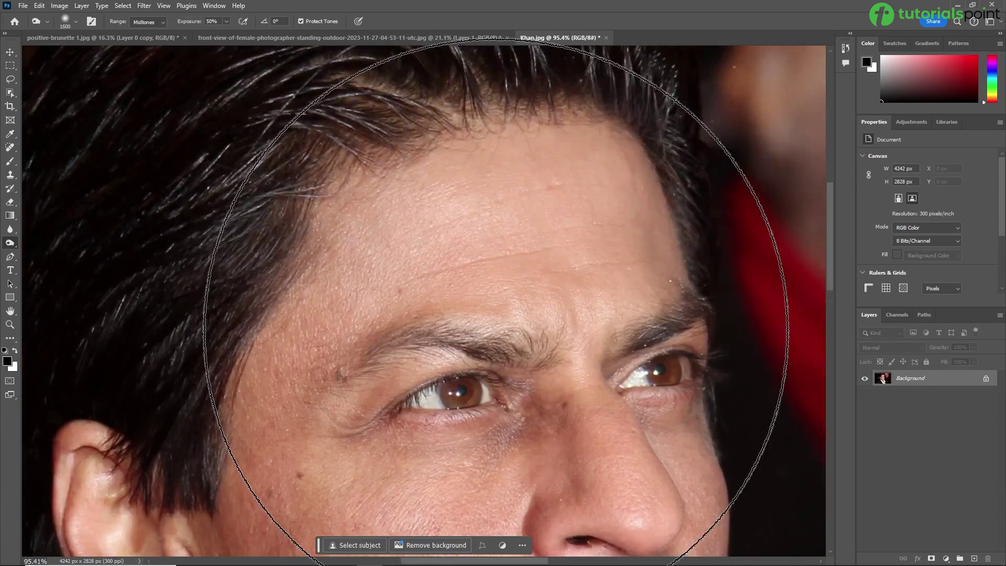
key(bracketleft)
key(bracketleft)
key(bracketleft)
key(bracketleft)
key(bracketleft)
key(bracketleft)
key(bracketleft)
key(bracketleft)
key(bracketleft)
key(bracketleft)
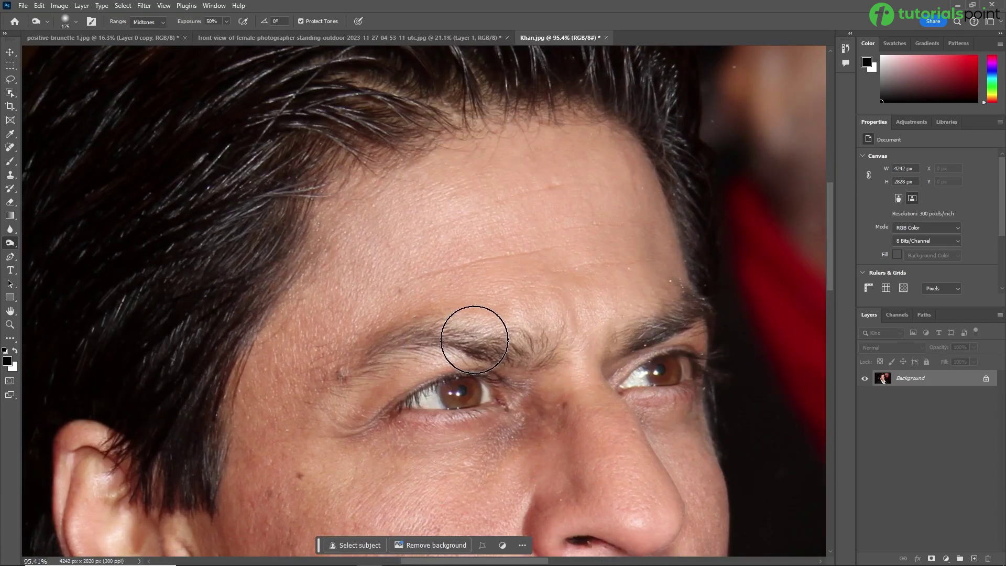
key(bracketright)
key(bracketright)
key(bracketleft)
key(bracketleft)
key(bracketleft)
key(bracketright)
key(bracketleft)
key(bracketleft)
Set the Burn brush size to 70 px
click(76, 22)
drag(103, 56, 110, 56)
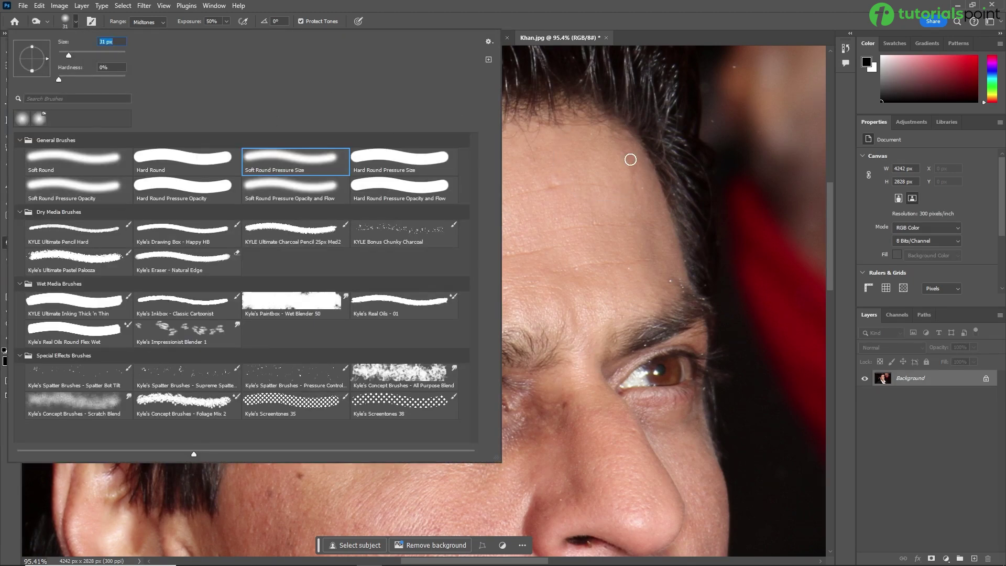
drag(69, 57, 125, 55)
click(93, 55)
drag(95, 56, 100, 54)
text(70)
key(Return)
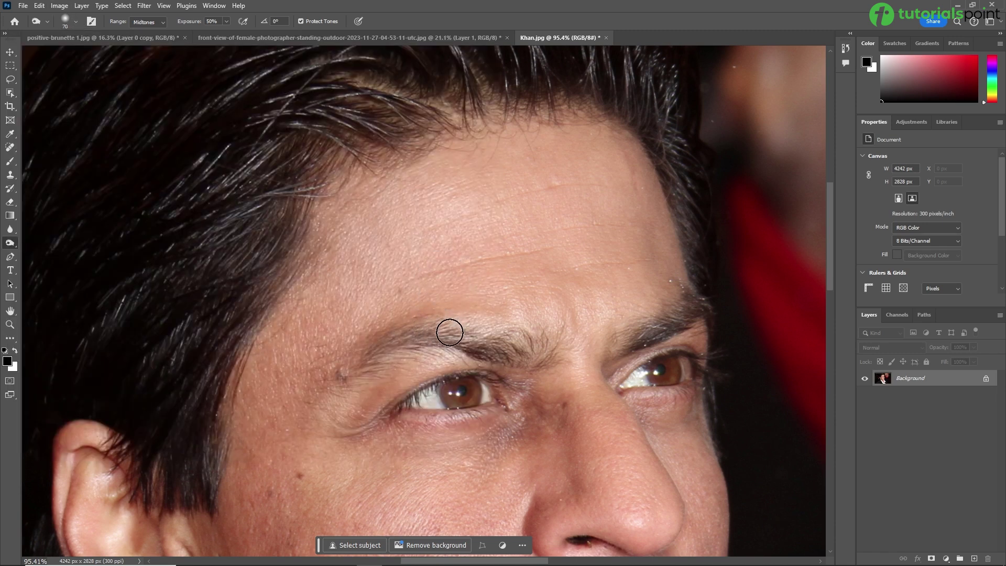
Lower the Burn tool's exposure to 26% for work on the eyebrows
scroll(472, 328, up, 3)
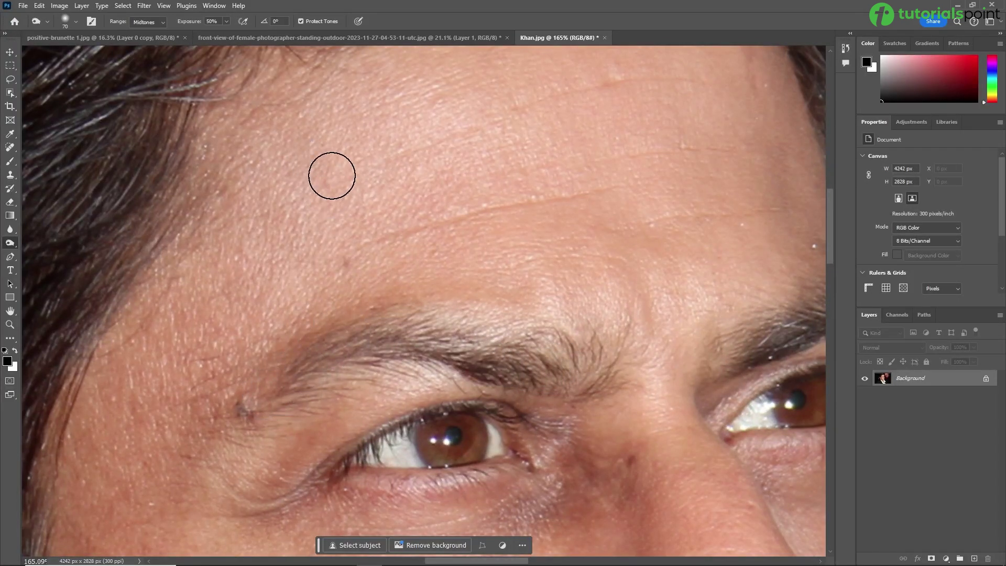
click(227, 21)
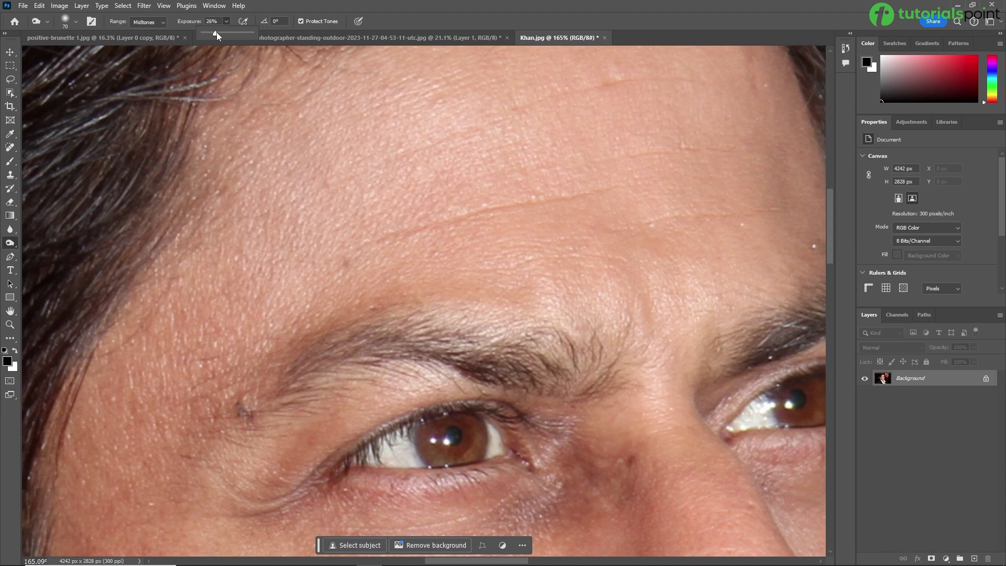
Try darkening the nearer eyebrow directly on the Background layer and undo the strokes
mouse_move(562, 360)
mouse_down()
mouse_move(365, 360)
mouse_move(282, 411)
mouse_up()
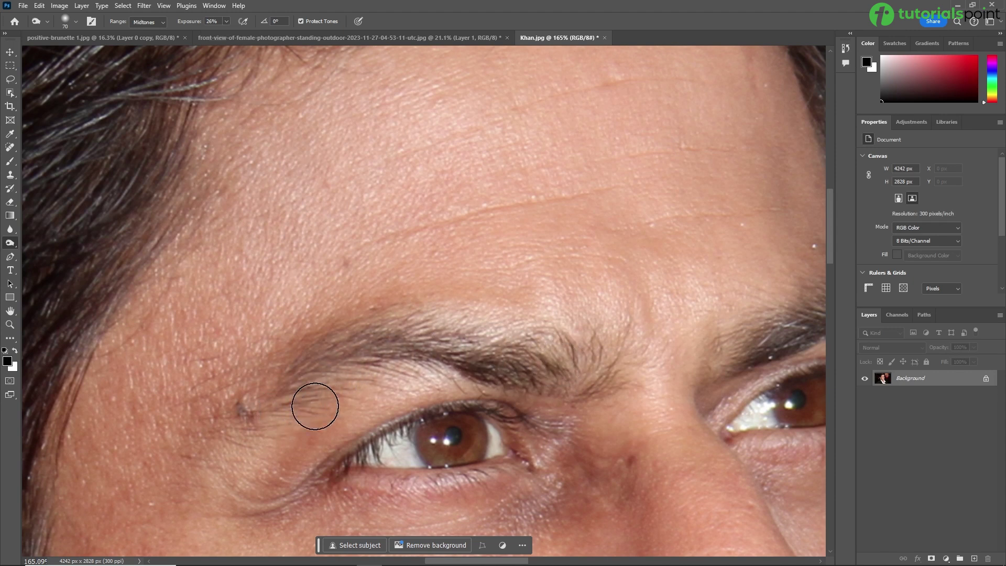
mouse_move(579, 373)
mouse_down()
mouse_move(432, 353)
mouse_move(308, 368)
mouse_move(255, 395)
mouse_up()
key(ctrl+z)
key(ctrl+z)
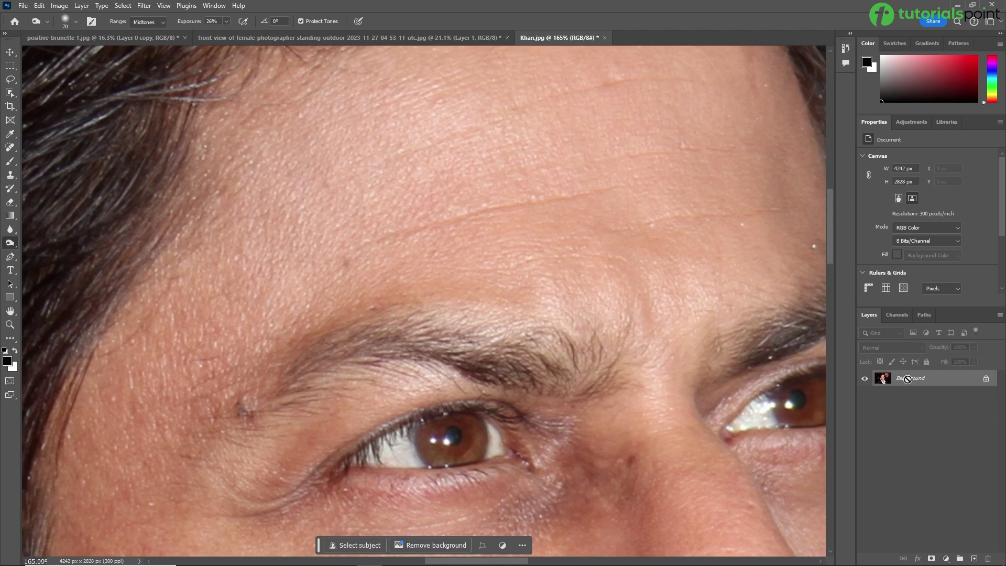
Duplicate the Background layer and darken both eyebrows with the Burn tool on the copy
key(ctrl+j)
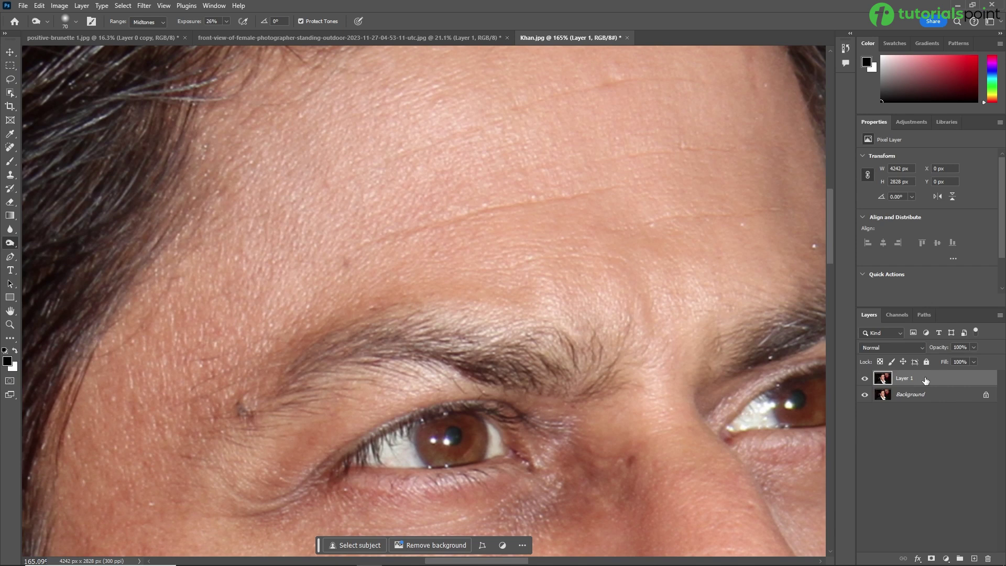
mouse_move(405, 391)
mouse_down()
mouse_move(571, 359)
mouse_move(298, 377)
mouse_move(589, 355)
mouse_move(307, 382)
mouse_up()
mouse_move(780, 331)
mouse_down()
mouse_move(407, 296)
mouse_move(508, 250)
mouse_move(359, 314)
mouse_move(411, 290)
mouse_up()
Toggle the visibility of Layer 1 to compare the burned eyebrows with the original
scroll(418, 308, down, 5)
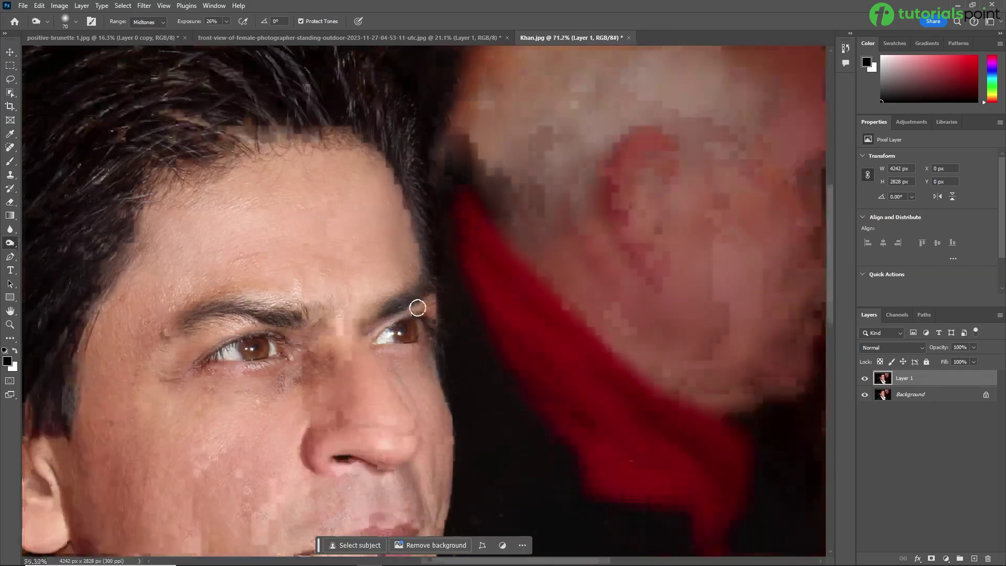
scroll(418, 307, down, 2)
click(866, 379)
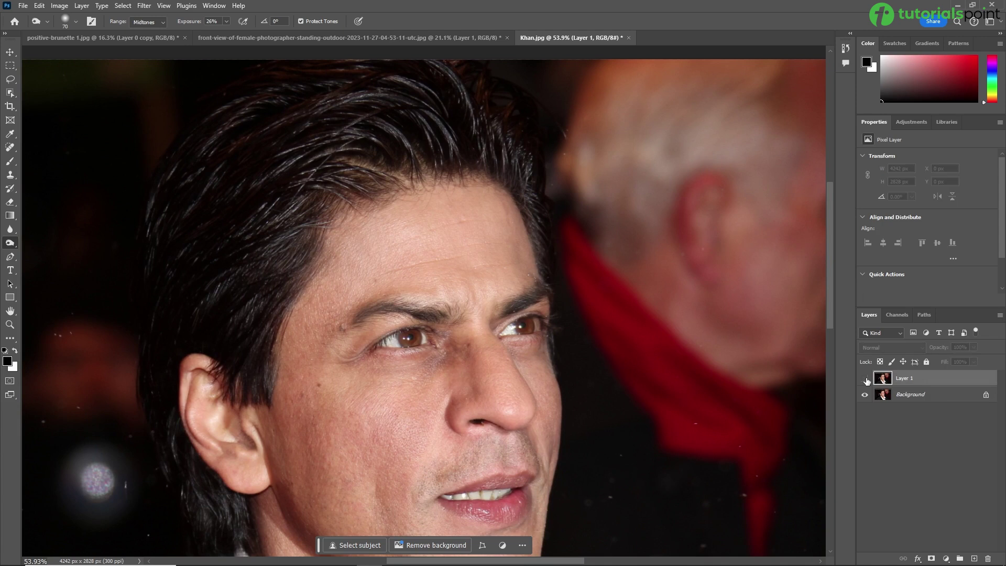
click(866, 379)
click(865, 378)
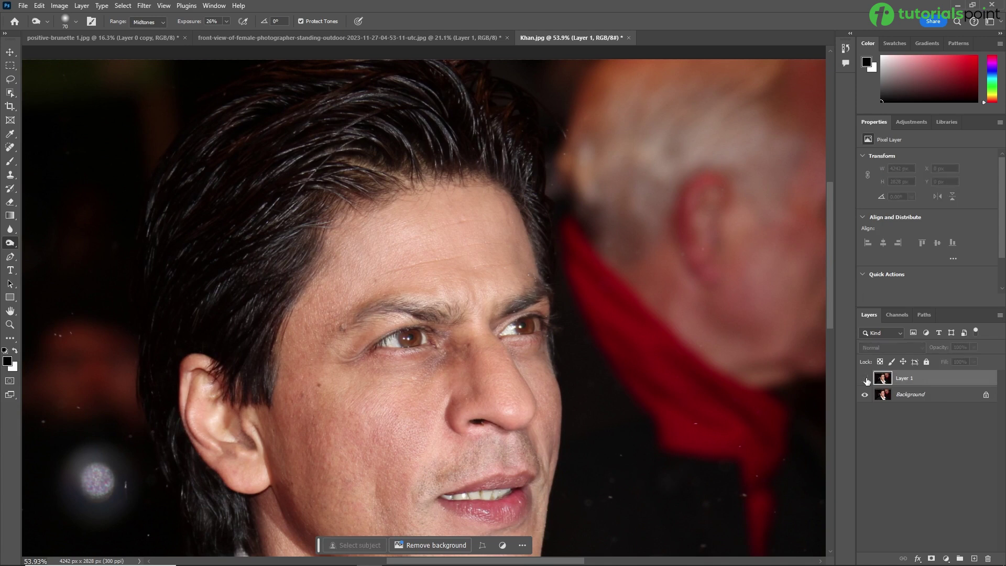
click(866, 378)
Enlarge the Burn brush to 400 px, lower its exposure to 16% and darken the subject's hair on Layer 1
scroll(524, 246, up, 2)
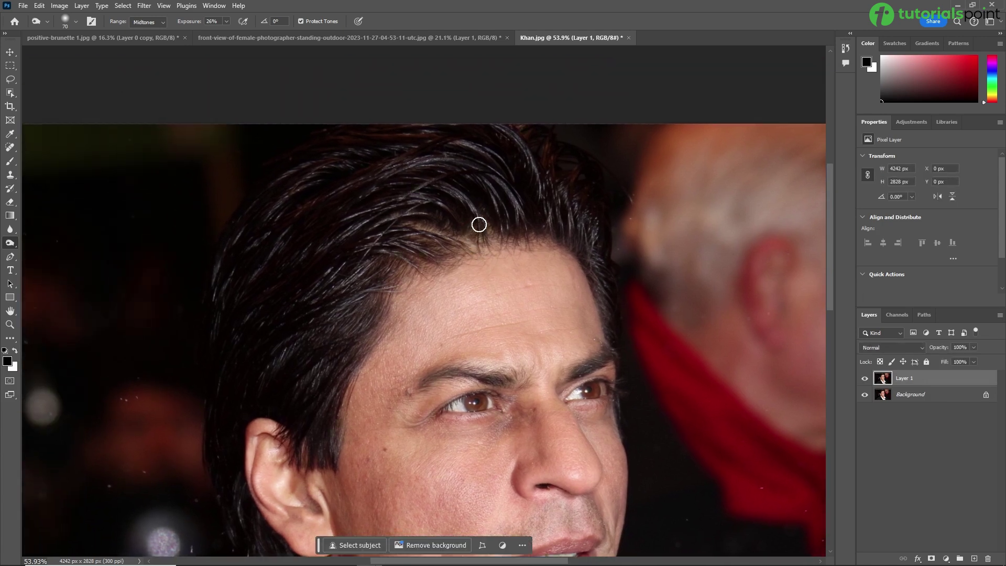
key(bracketright)
key(bracketright)
key(bracketright)
key(bracketright)
key(bracketright)
key(bracketright)
key(bracketright)
key(bracketright)
key(bracketright)
click(227, 21)
mouse_move(464, 187)
mouse_down()
mouse_move(294, 253)
mouse_move(386, 222)
mouse_move(285, 404)
mouse_up()
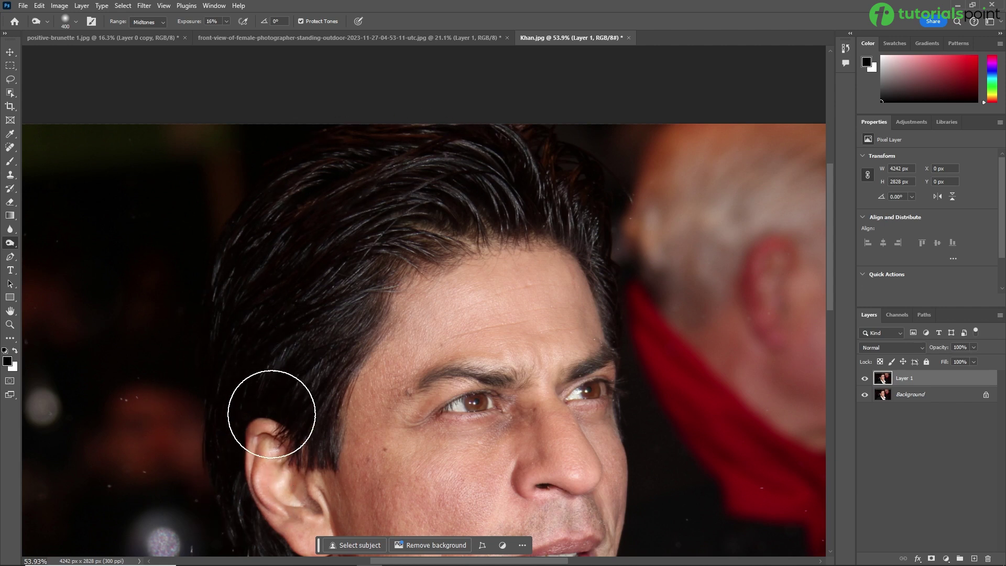
Raise the Burn tool's exposure to 41% and darken the hair on Layer 1 further
click(227, 21)
drag(225, 33, 239, 35)
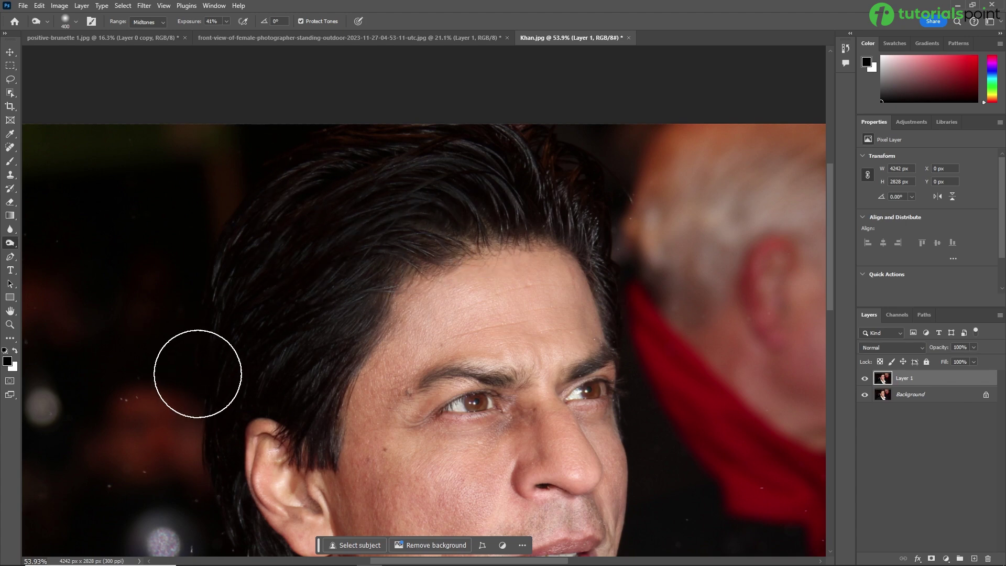
Reduce the Burn brush to 70 px for close work around the subject's eye
scroll(351, 334, up, 9)
drag(509, 334, 430, 236)
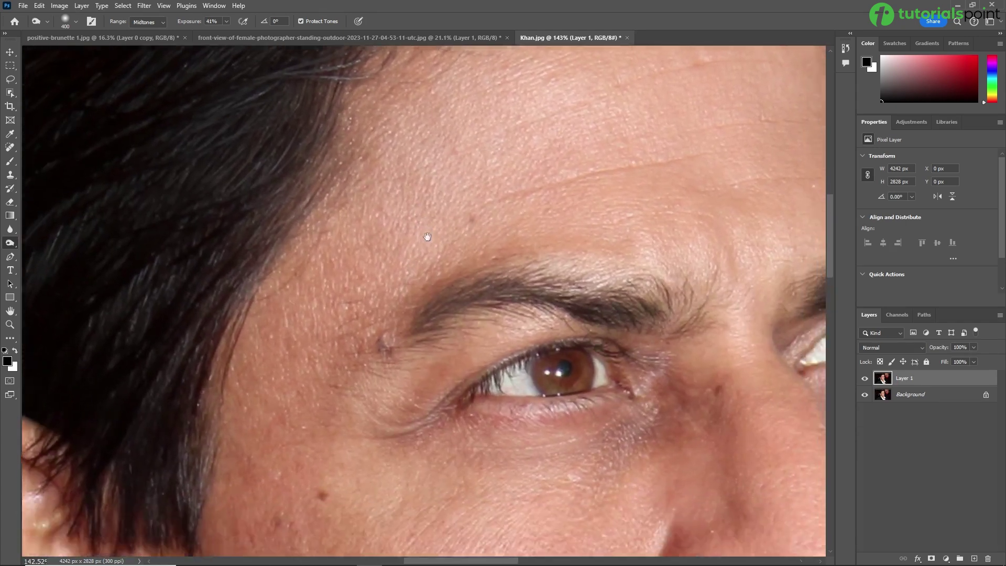
scroll(462, 303, up, 10)
key(bracketleft)
key(bracketleft)
key(bracketleft)
key(bracketleft)
key(bracketleft)
key(bracketleft)
key(bracketleft)
key(bracketleft)
key(bracketleft)
key(bracketleft)
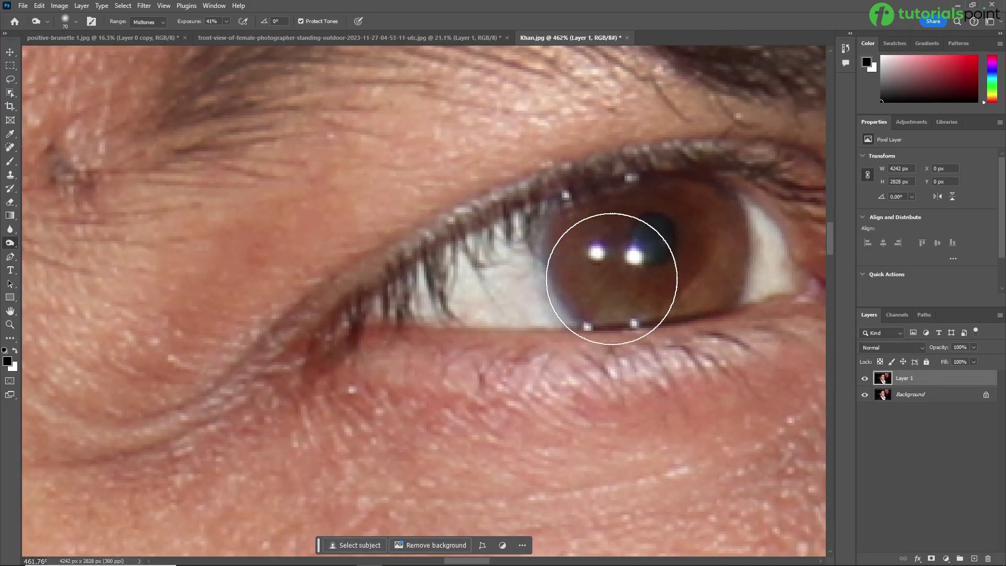
Examine the burned eyebrows, eyes and hair up close and across the whole portrait
scroll(611, 272, down, 4)
scroll(287, 311, down, 1)
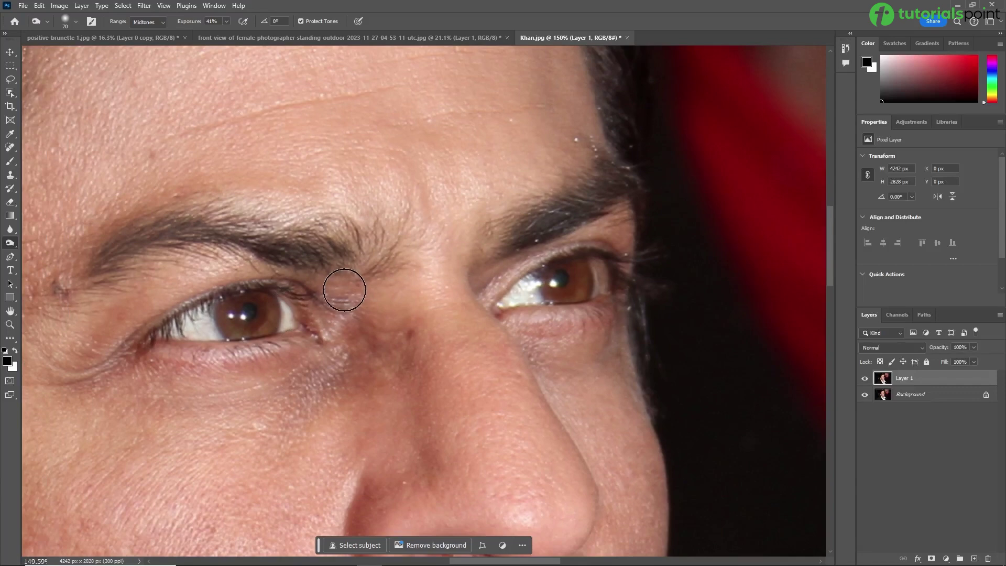
scroll(516, 350, down, 3)
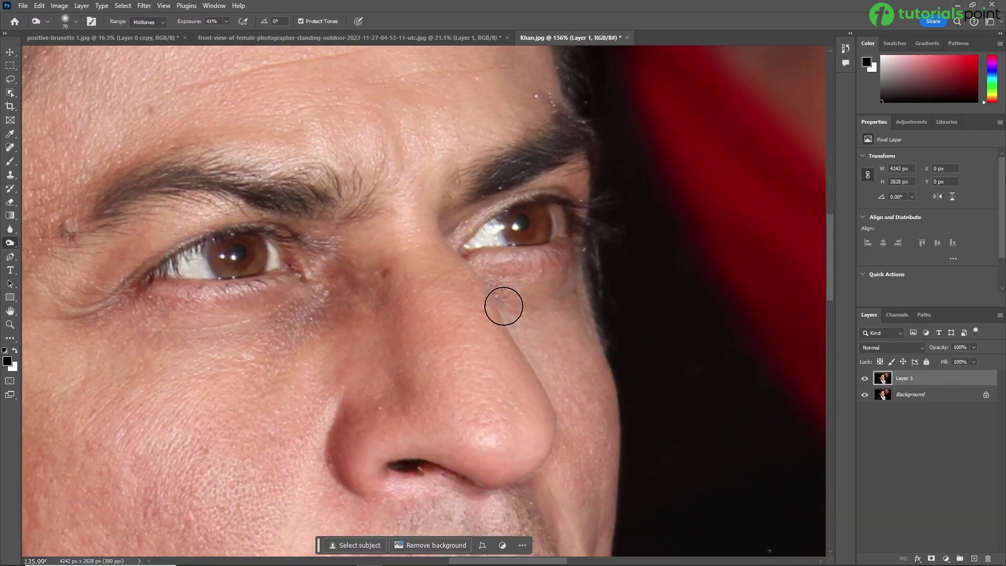
scroll(449, 366, down, 2)
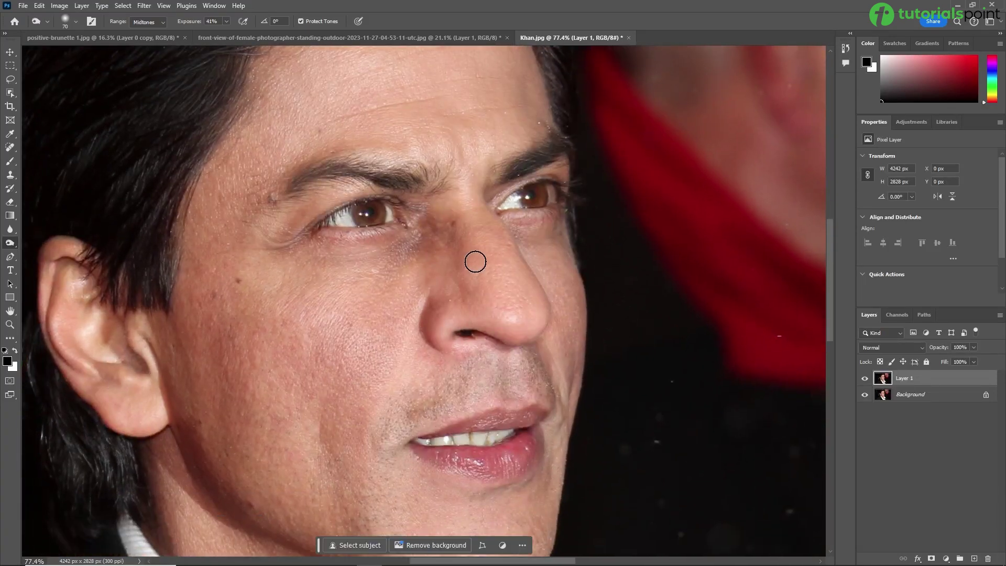
scroll(476, 262, down, 4)
drag(443, 361, 516, 332)
scroll(516, 332, down, 3)
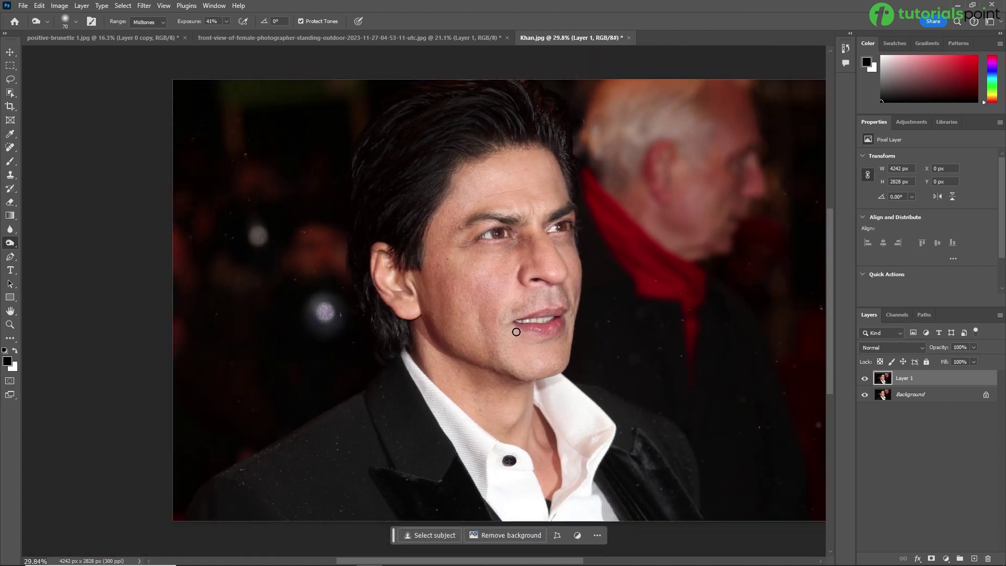
drag(610, 305, 572, 324)
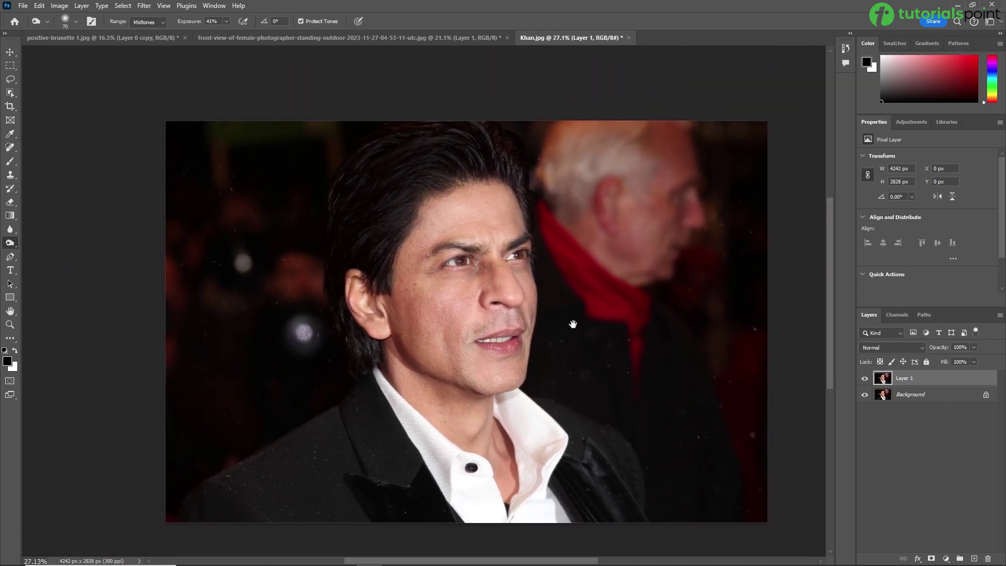
Toggle the visibility of Layer 1 repeatedly to compare the burned eyebrows and hair with the original portrait
click(865, 381)
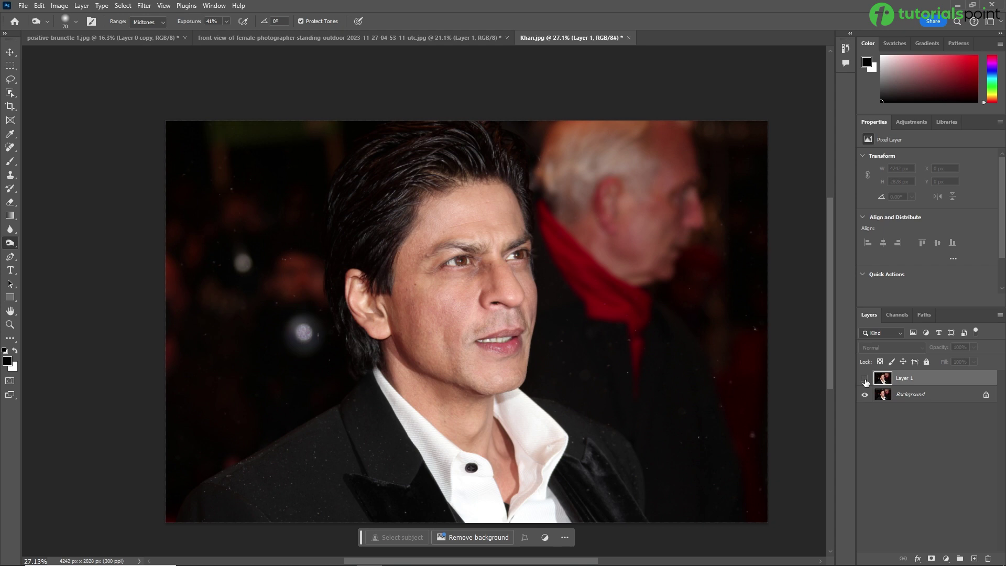
click(865, 381)
click(866, 381)
click(866, 382)
click(865, 381)
click(865, 381)
click(865, 381)
click(866, 381)
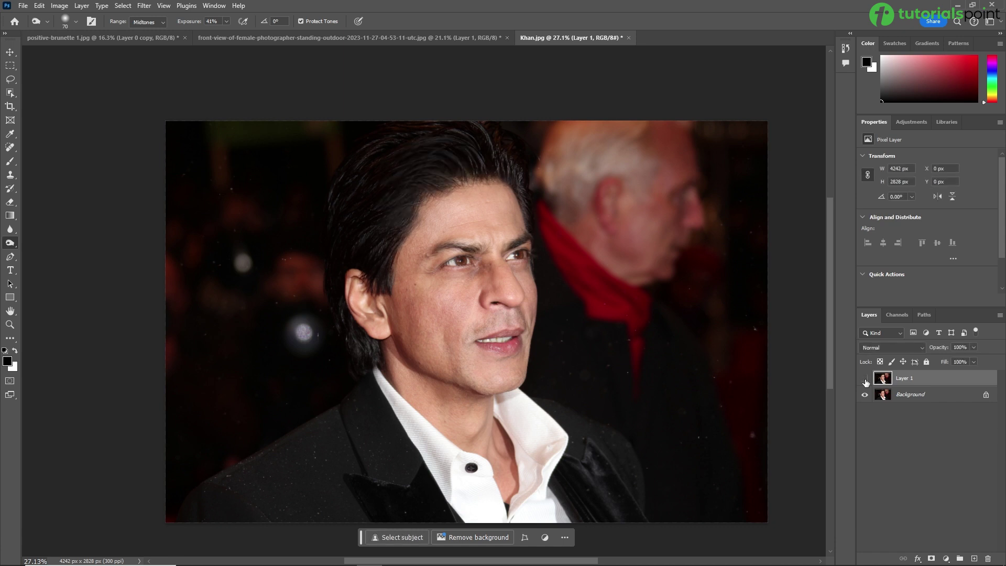
click(865, 381)
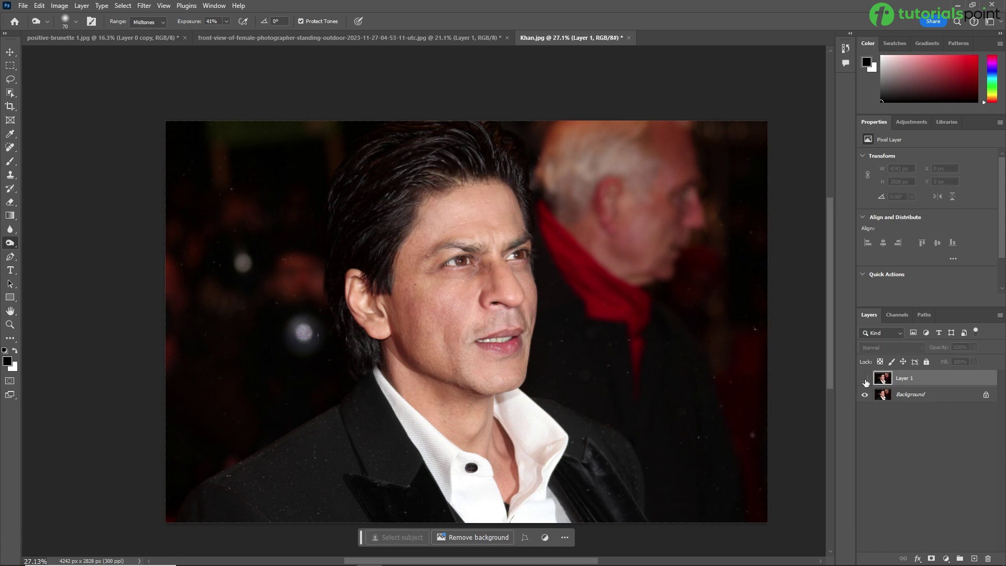
click(865, 381)
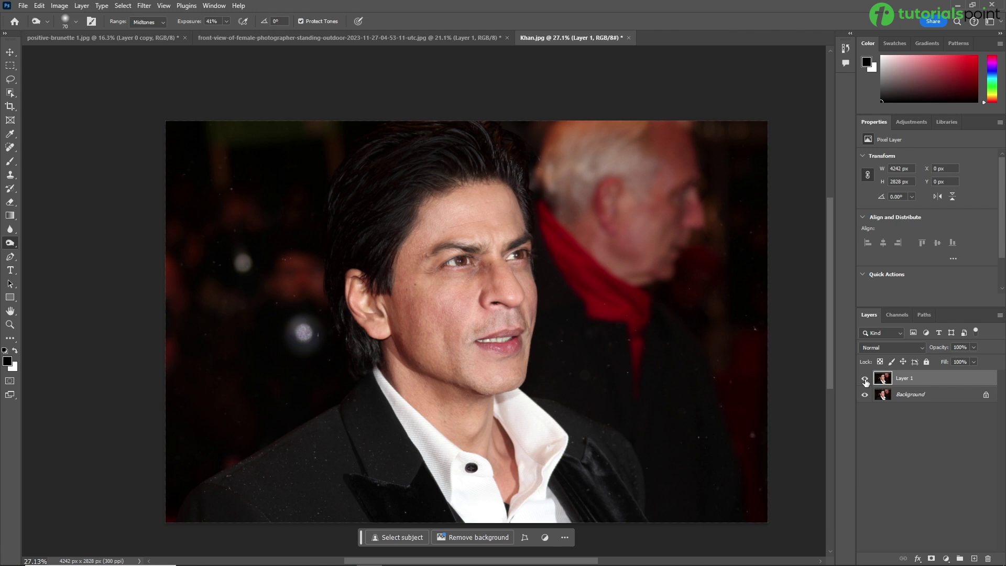